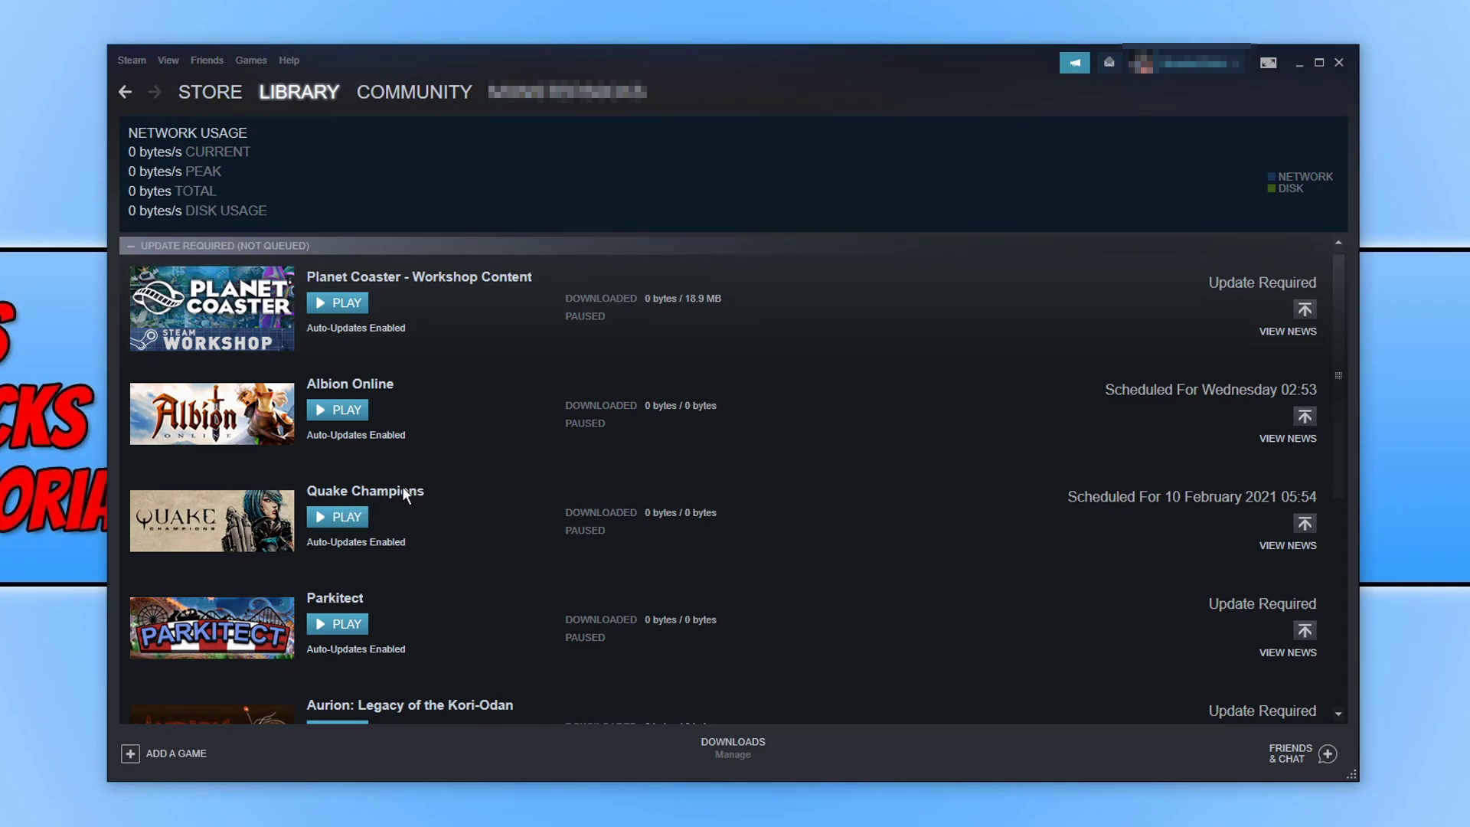
Open the local files properties of Quake Champions to check which drive the game is installed on.
click(249, 517)
right_click(296, 478)
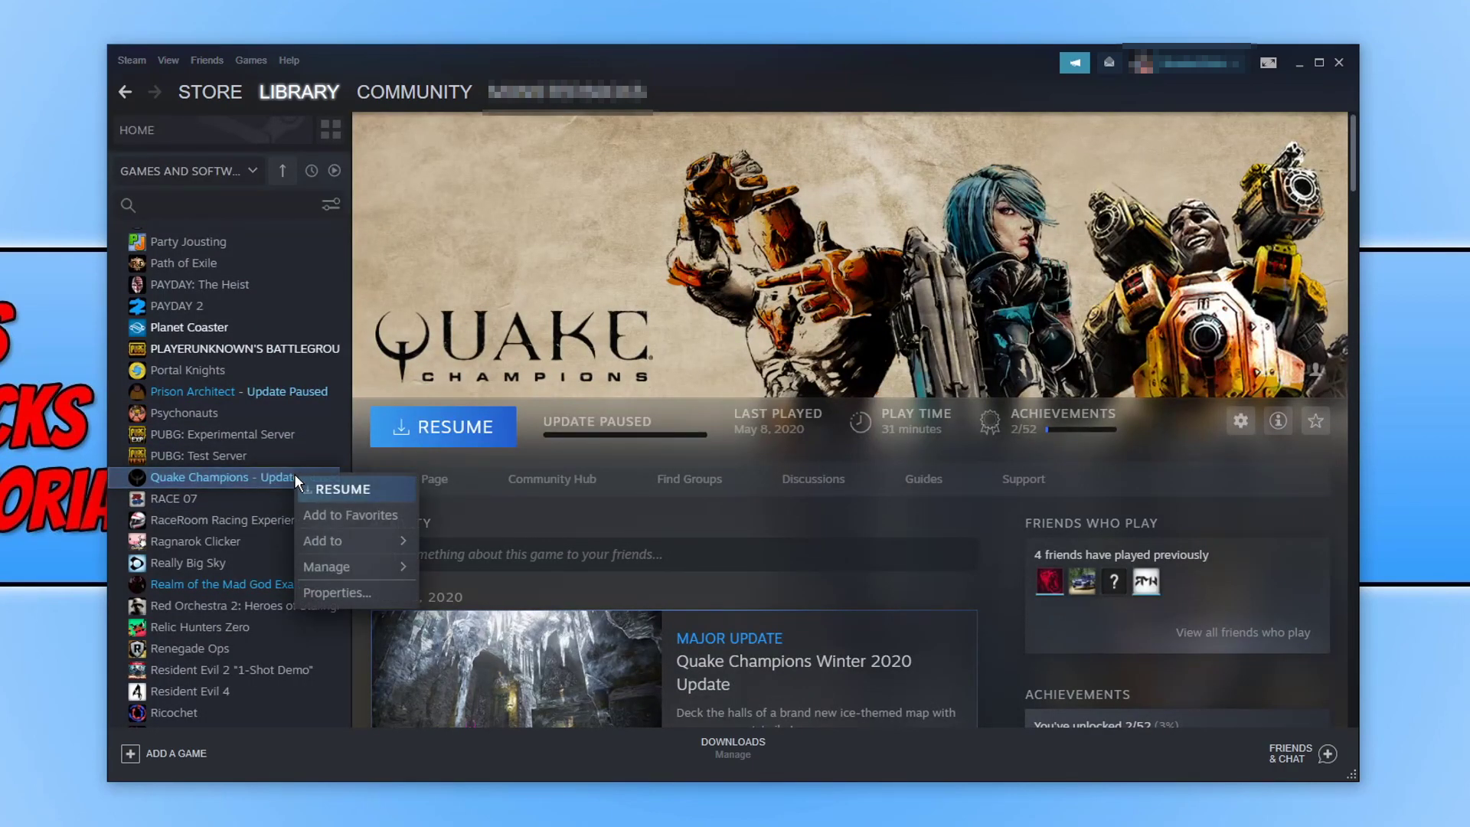
click(364, 596)
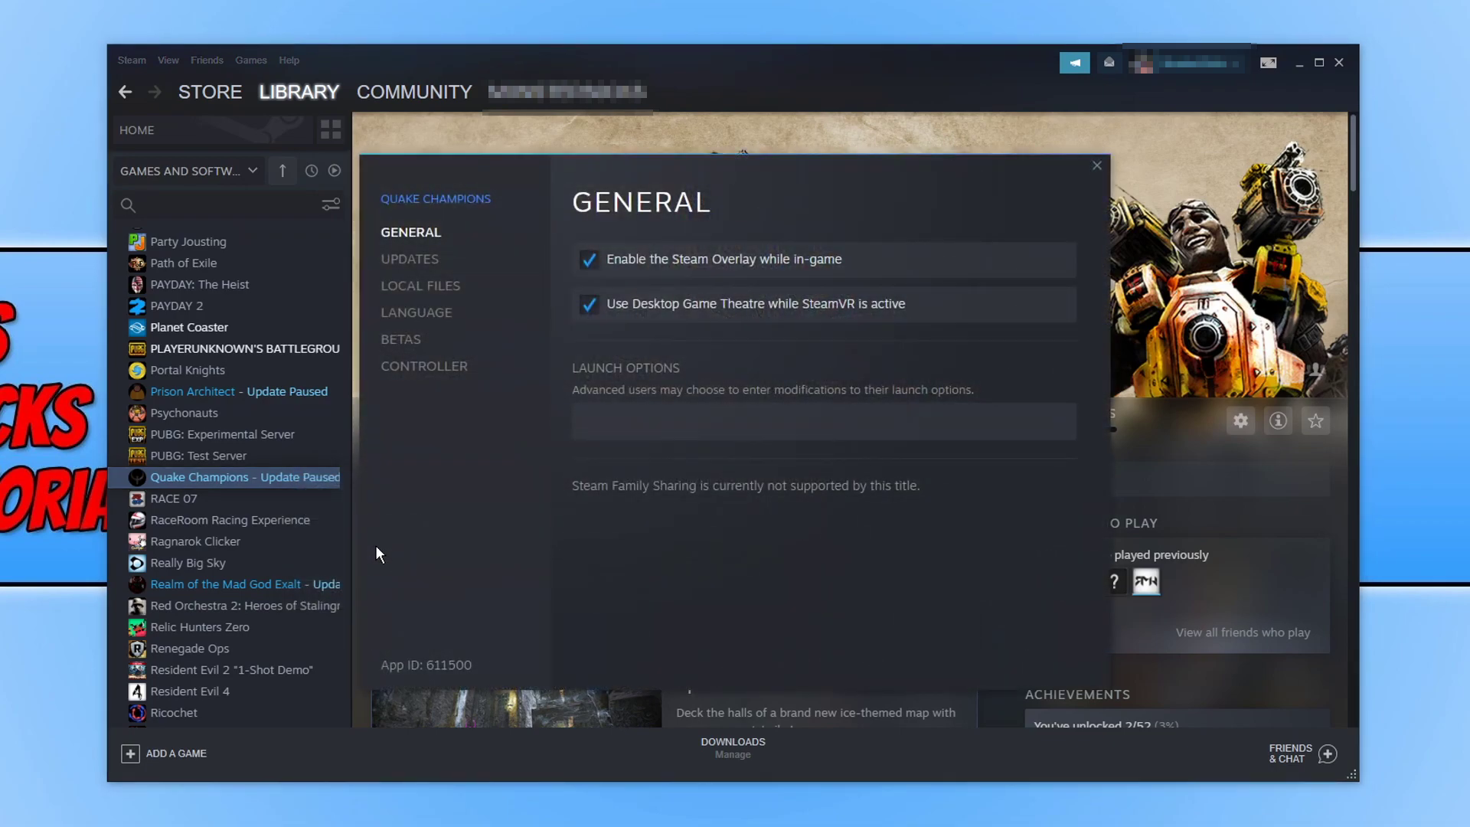
click(417, 285)
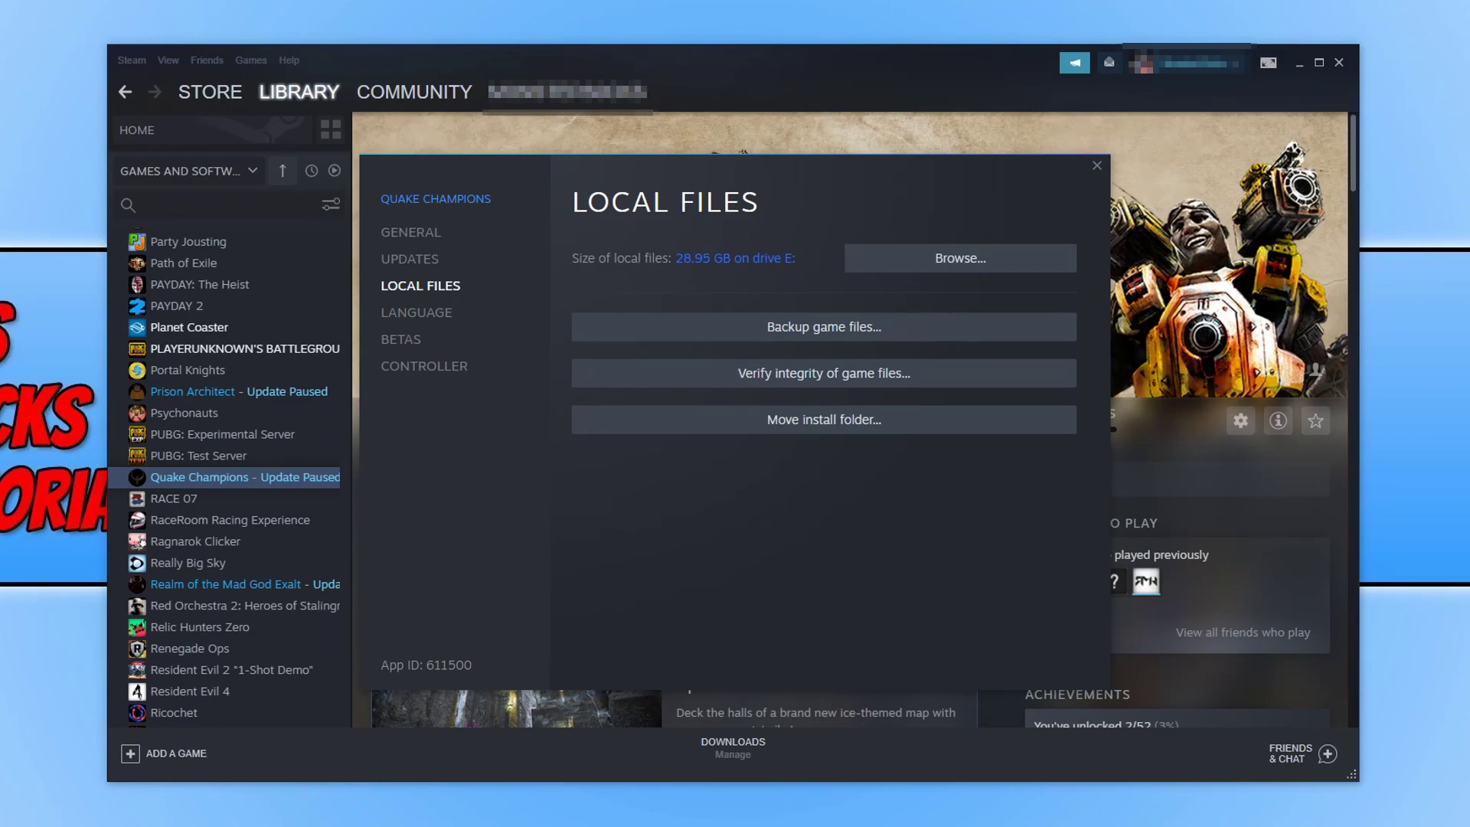
Check the free space on the drives in File Explorer, and return to Steam's downloads list.
key(super+e)
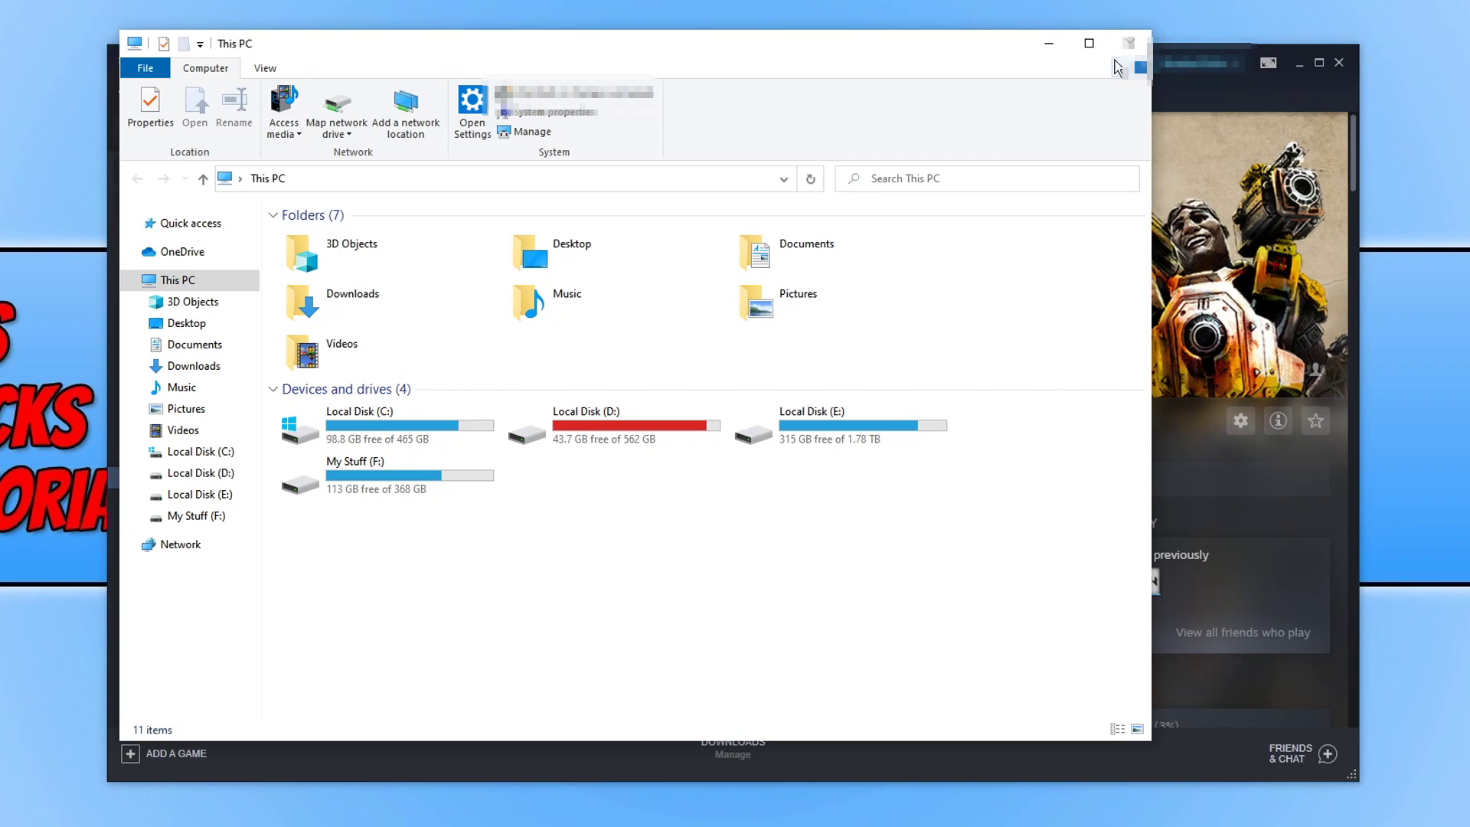
click(1130, 43)
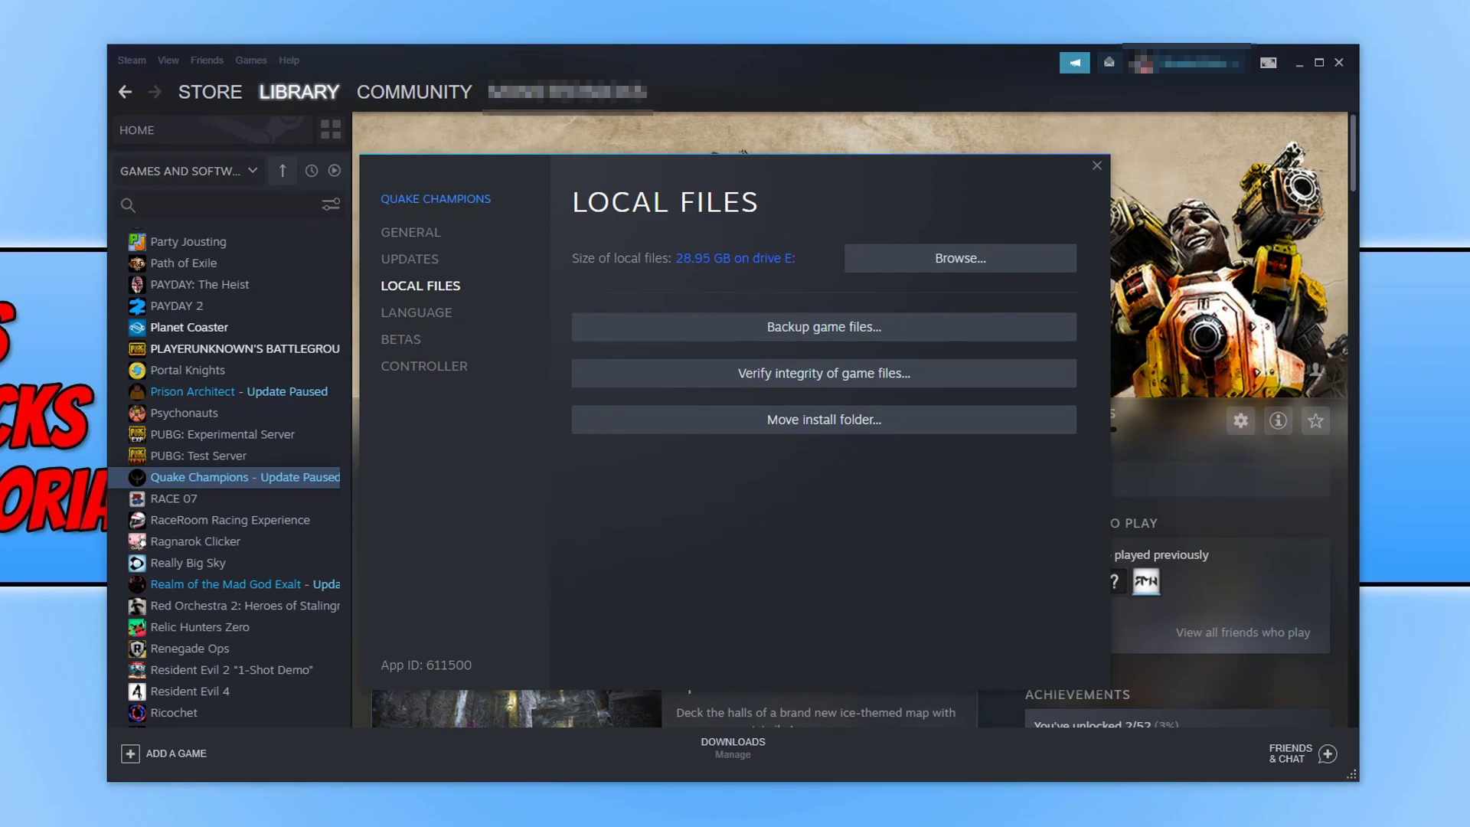
click(1097, 165)
click(772, 754)
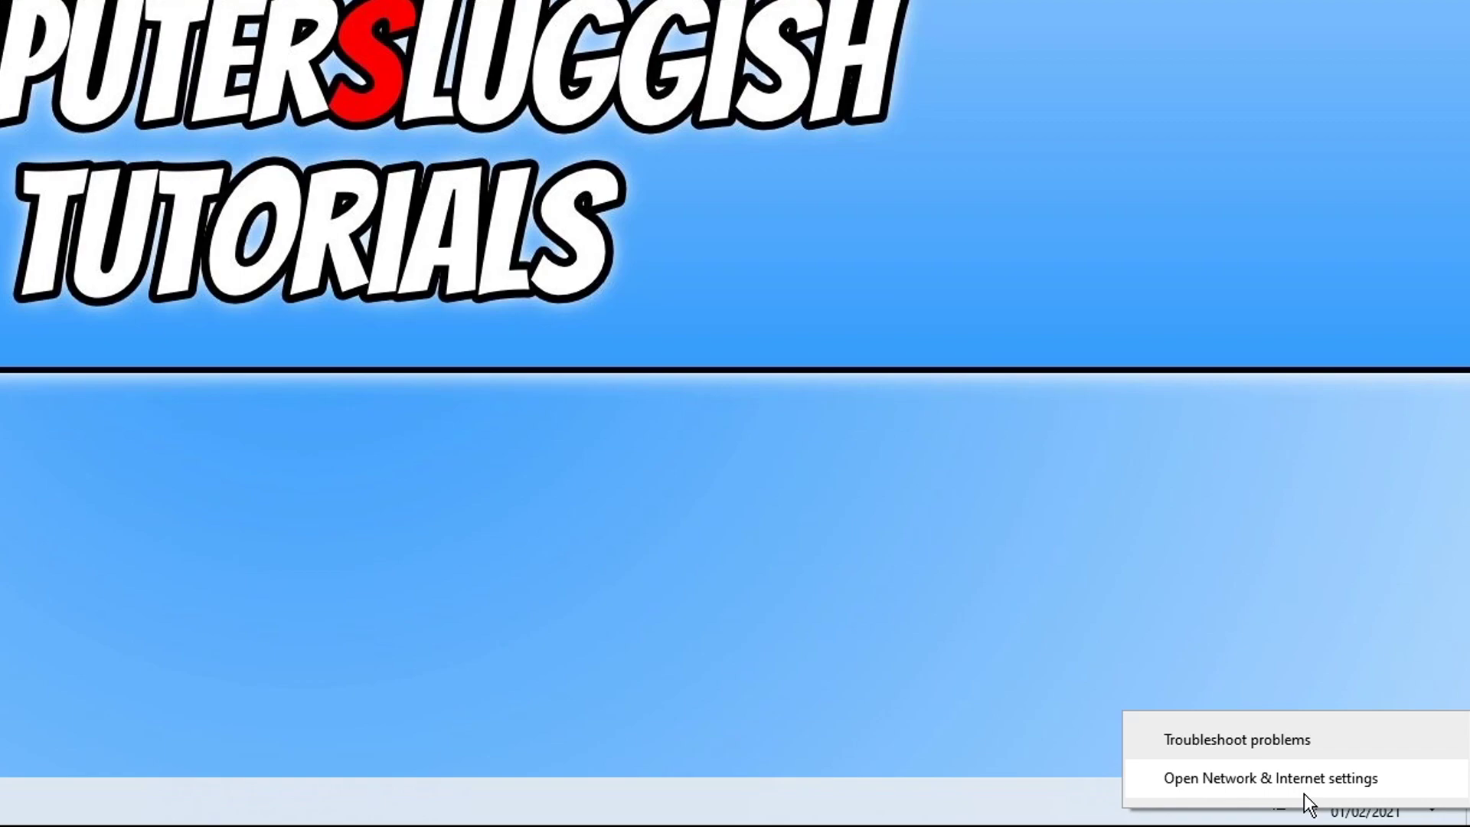
Disable and re-enable the Ethernet adapter through the Windows network adapter options.
click(1303, 793)
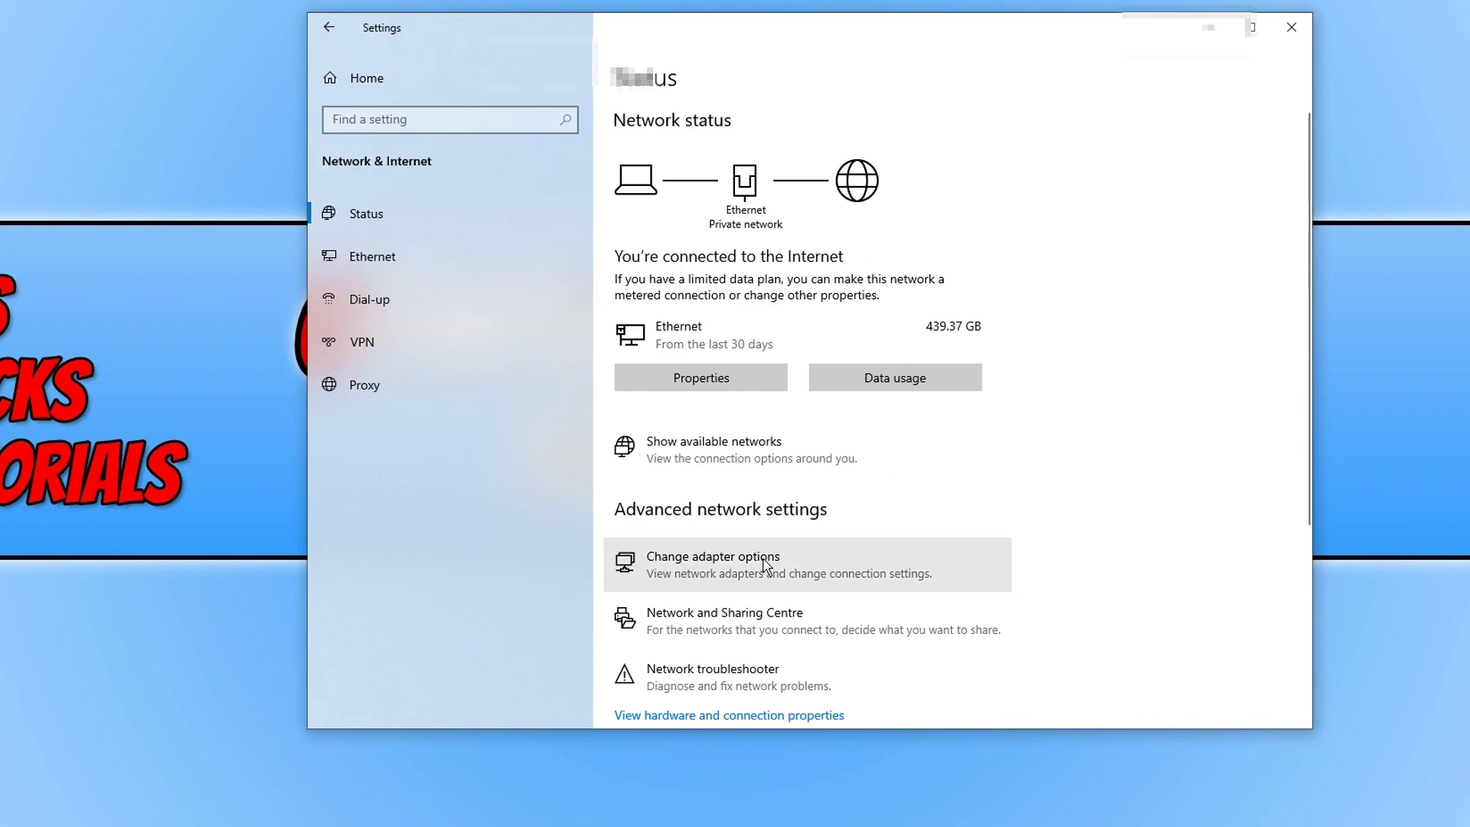
click(761, 576)
click(378, 196)
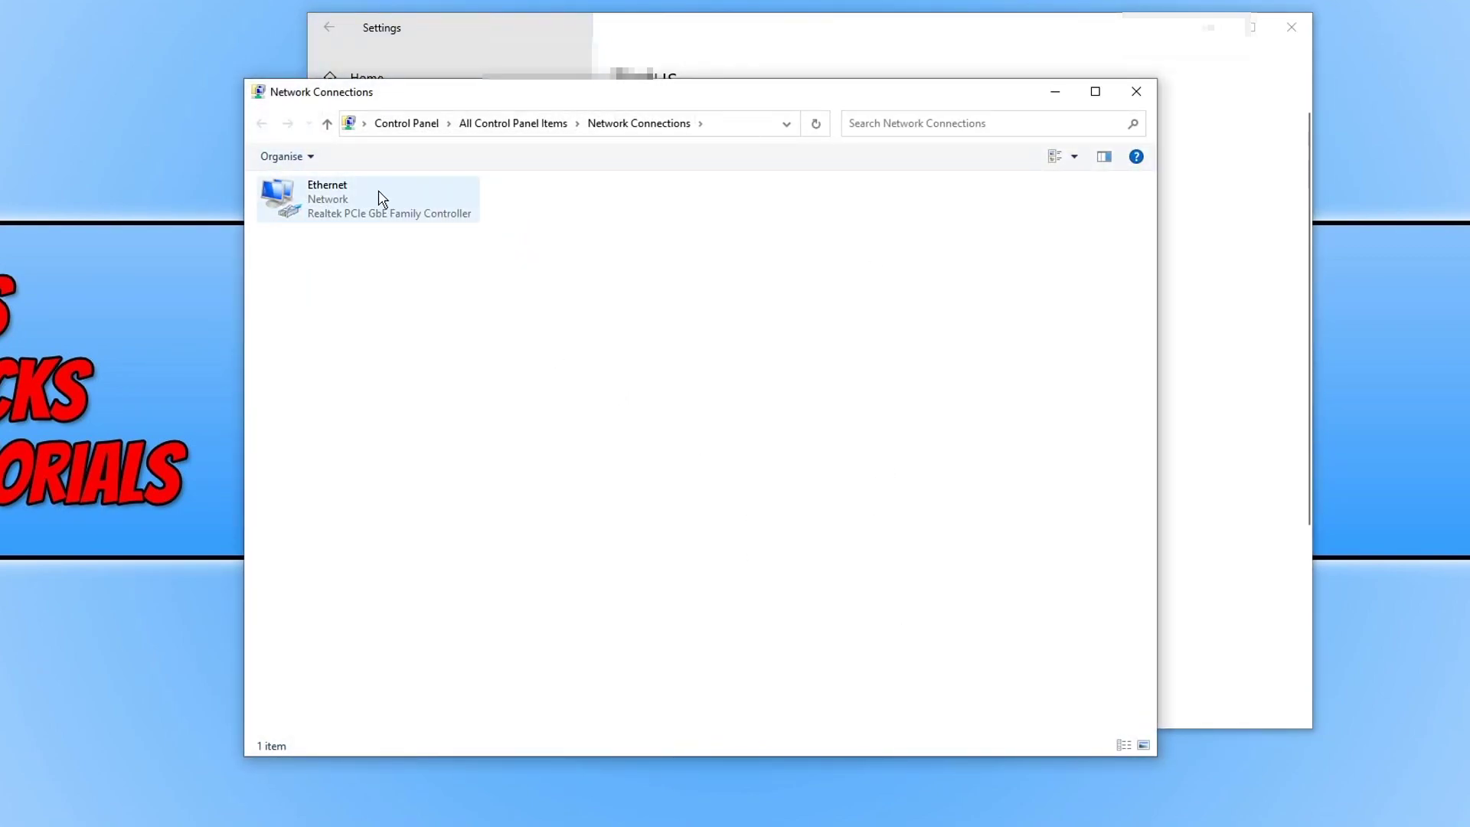
right_click(316, 208)
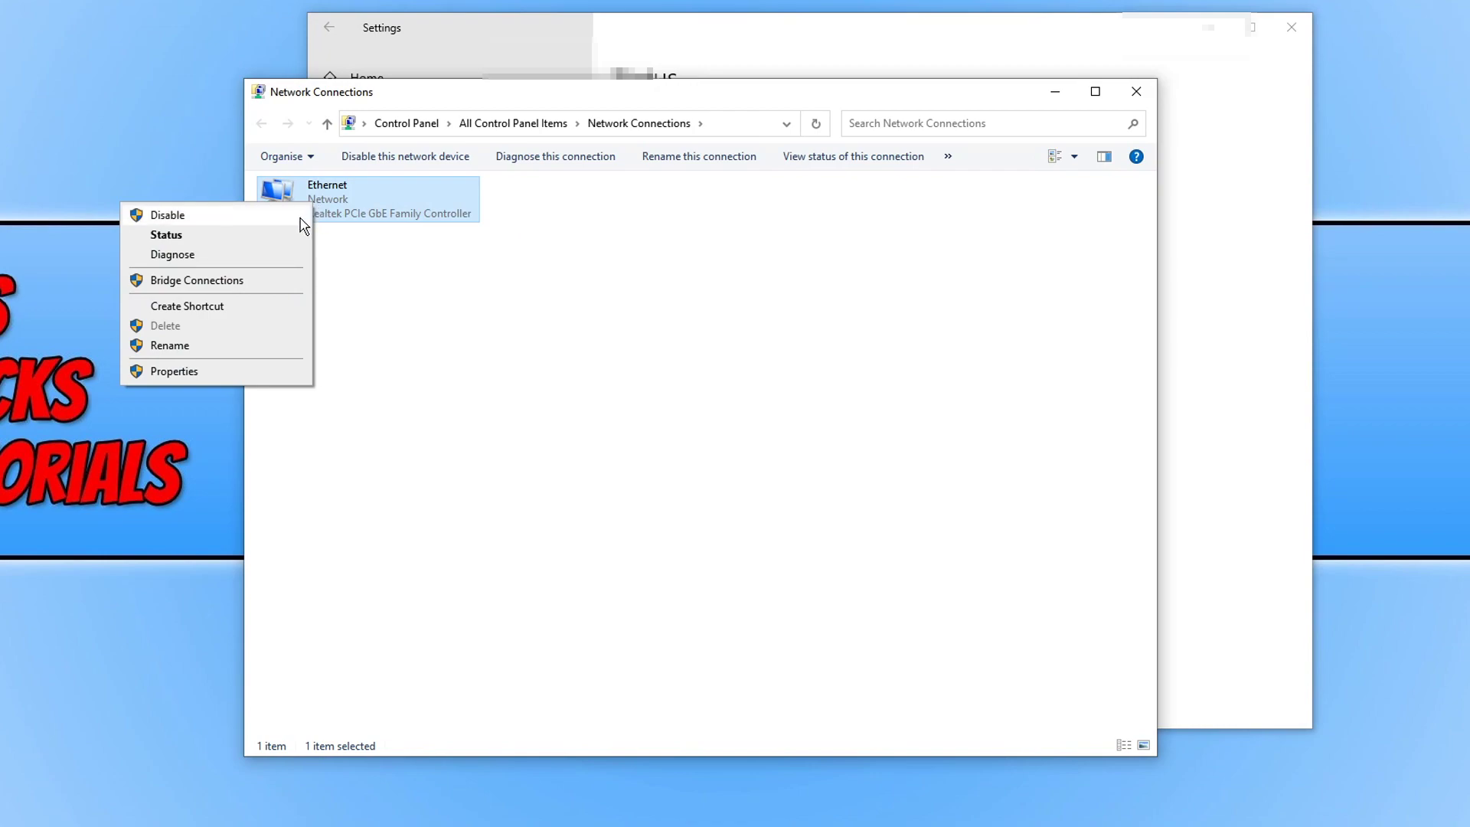
click(300, 218)
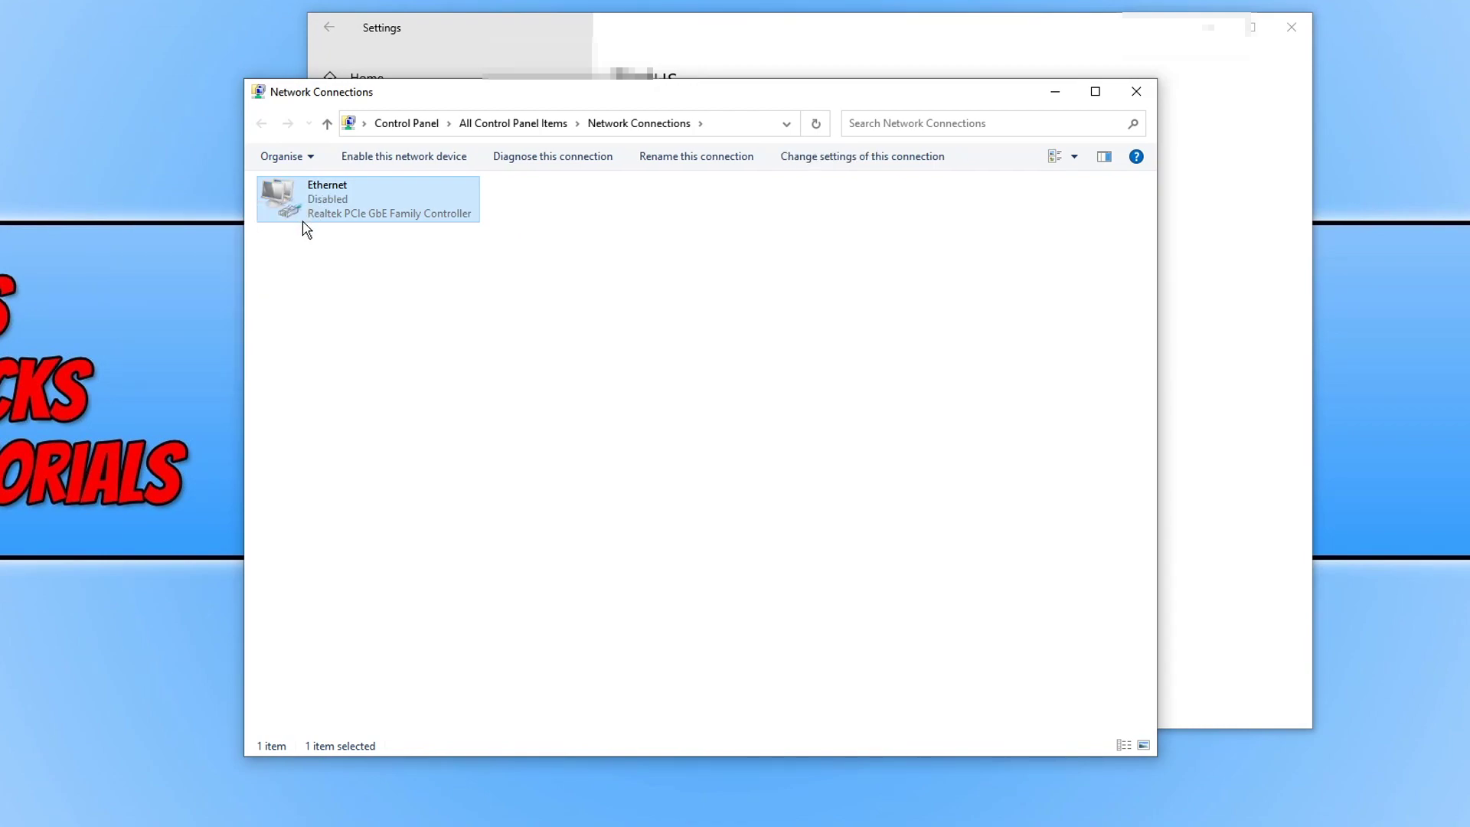
right_click(320, 211)
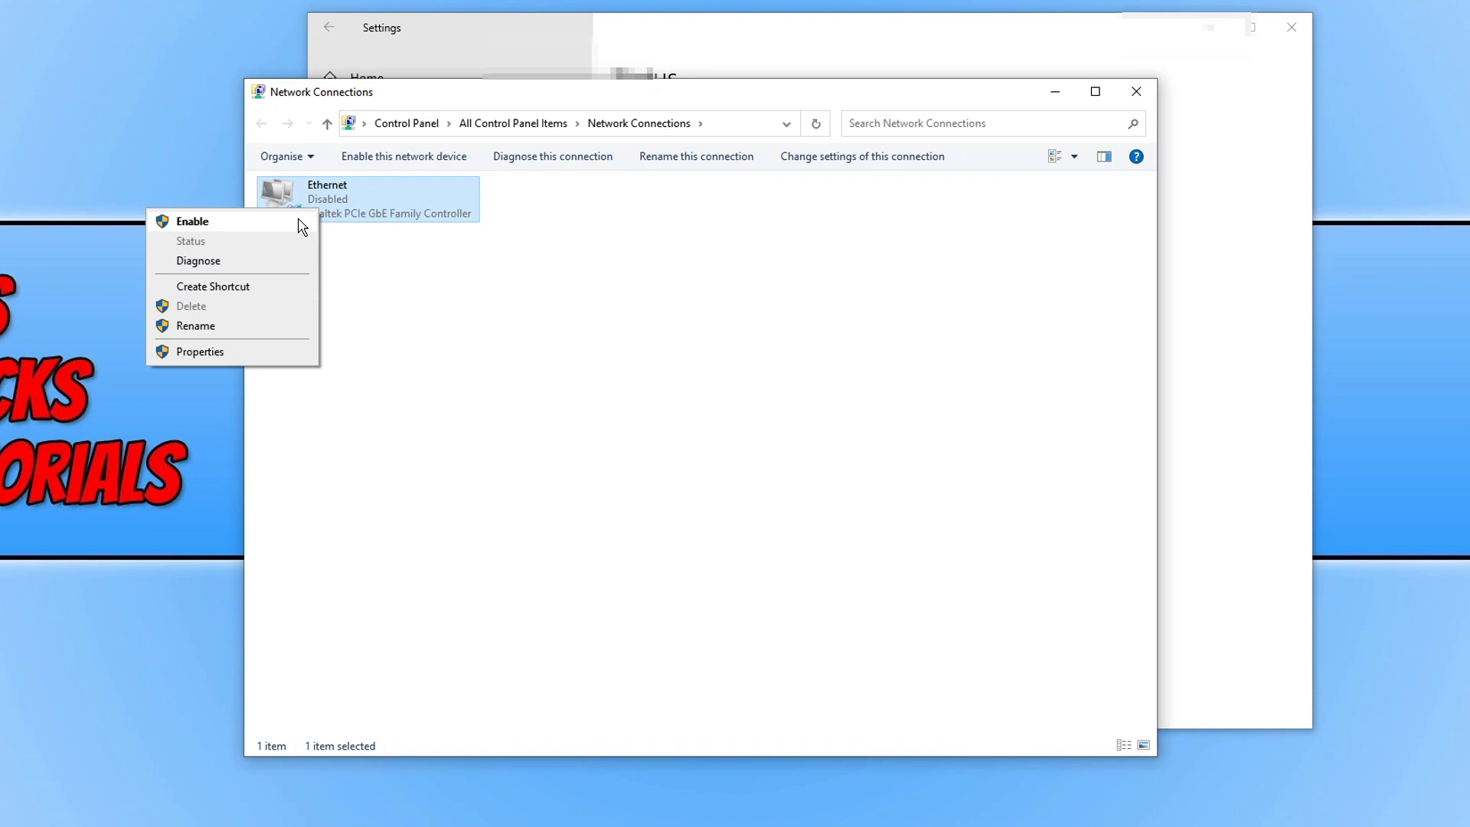
click(303, 222)
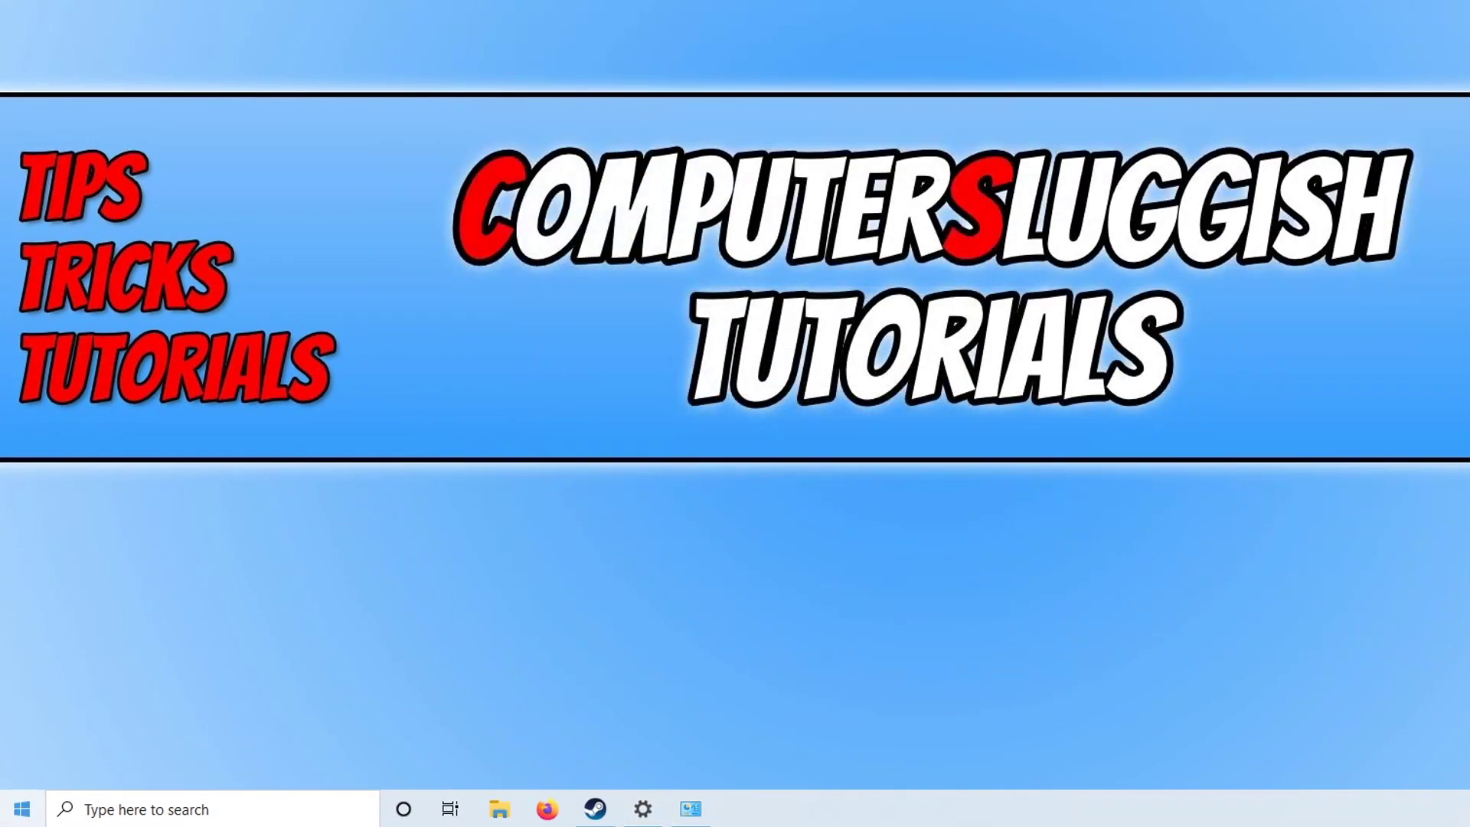
Search Windows for cmd and run Command Prompt as administrator.
key(super)
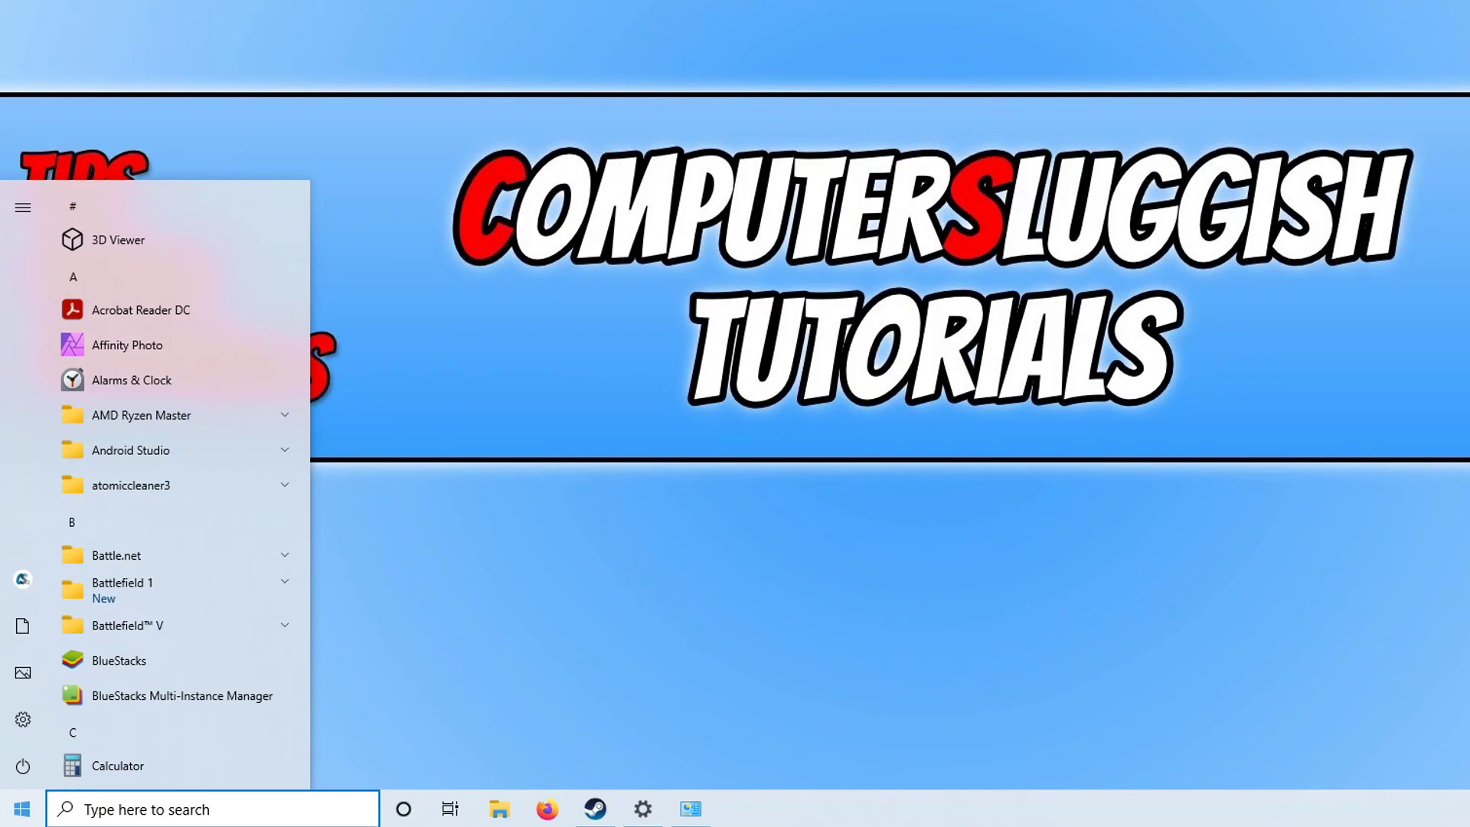
text(cmd)
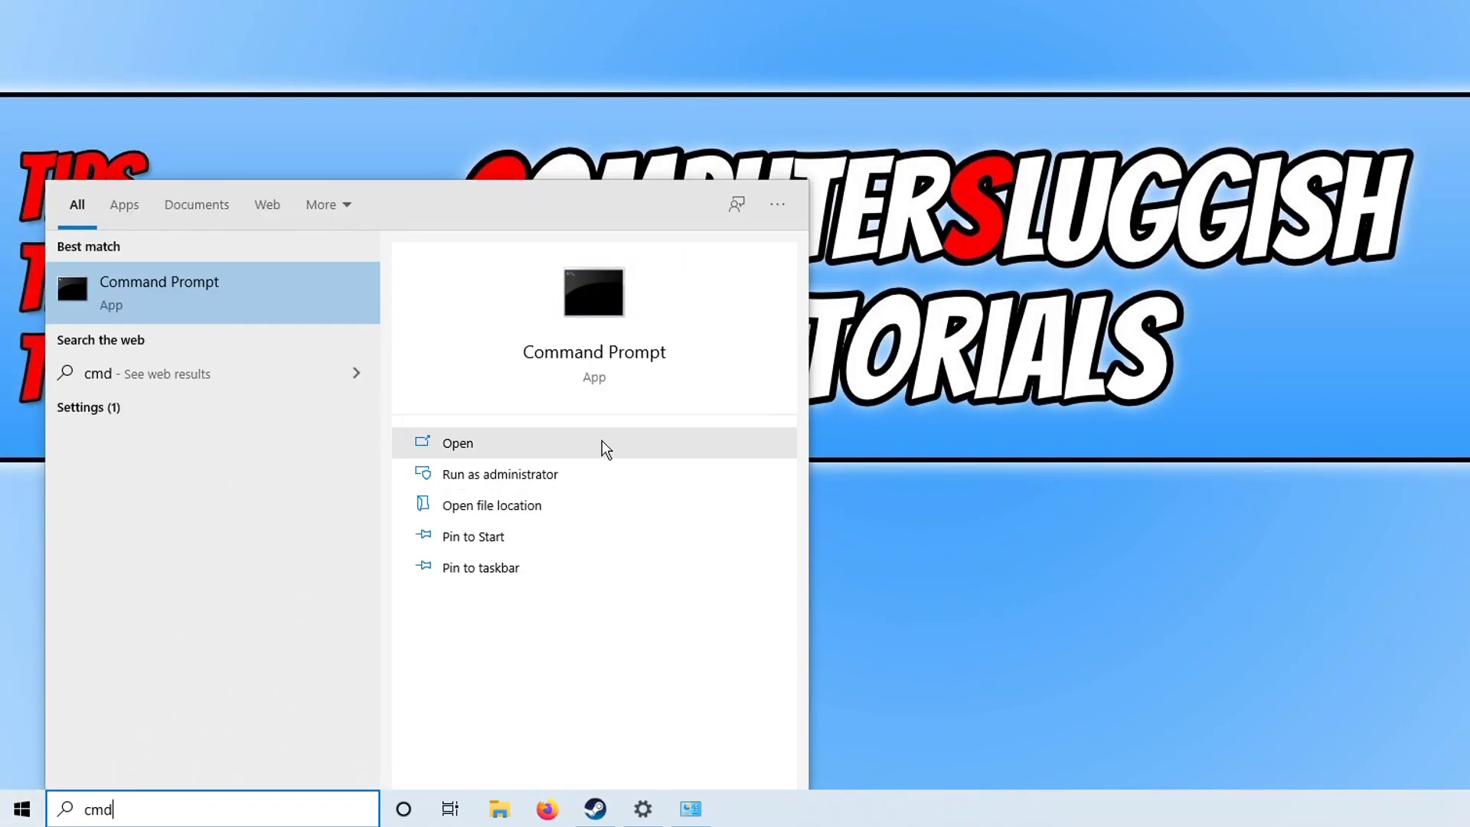
click(598, 473)
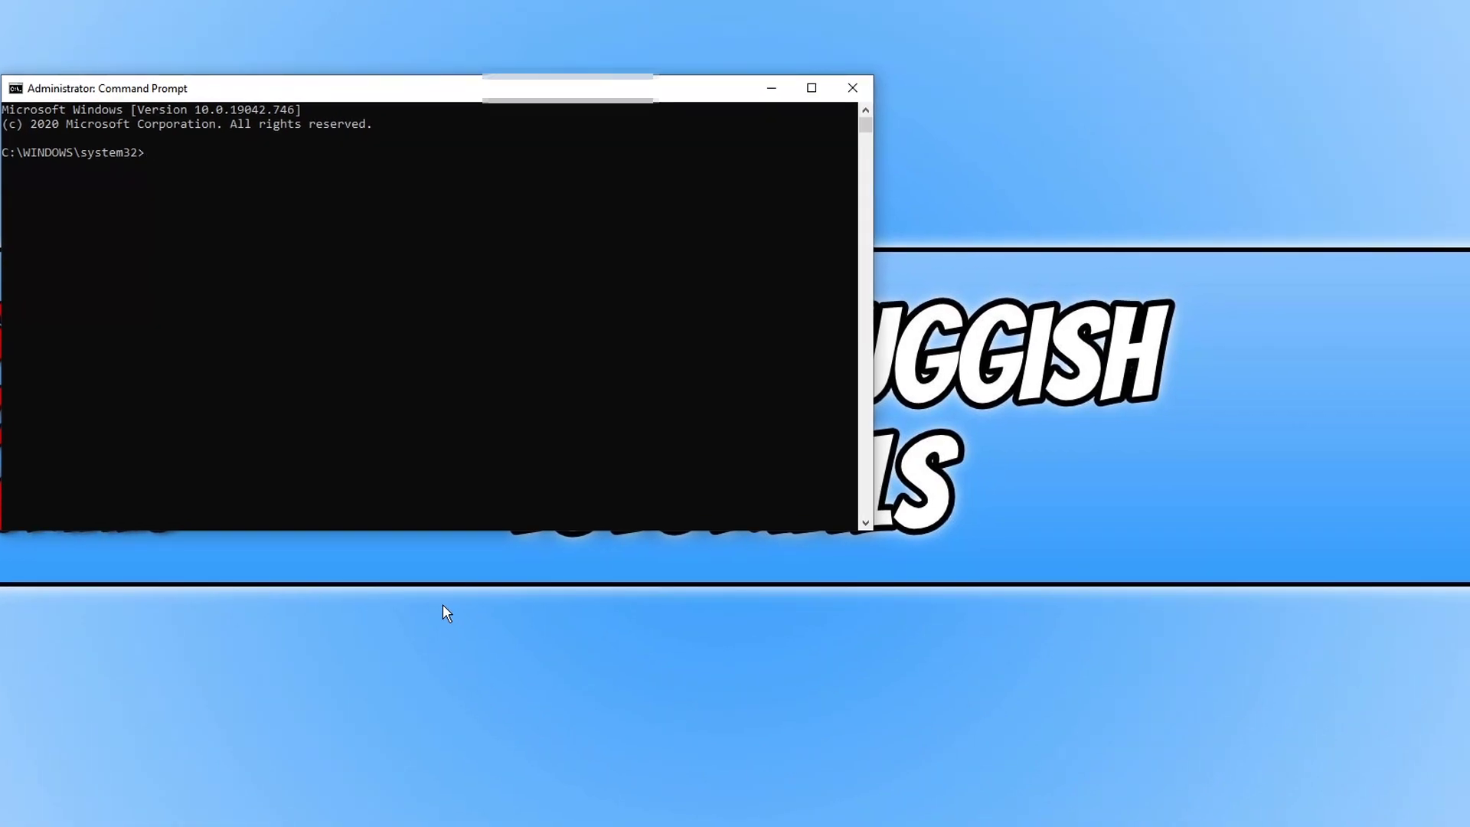
Flush the DNS resolver cache with the command ipconfig /flushdns.
text(ipconf)
text(ig)
text(g)
text(/flush)
text(dns)
key(Return)
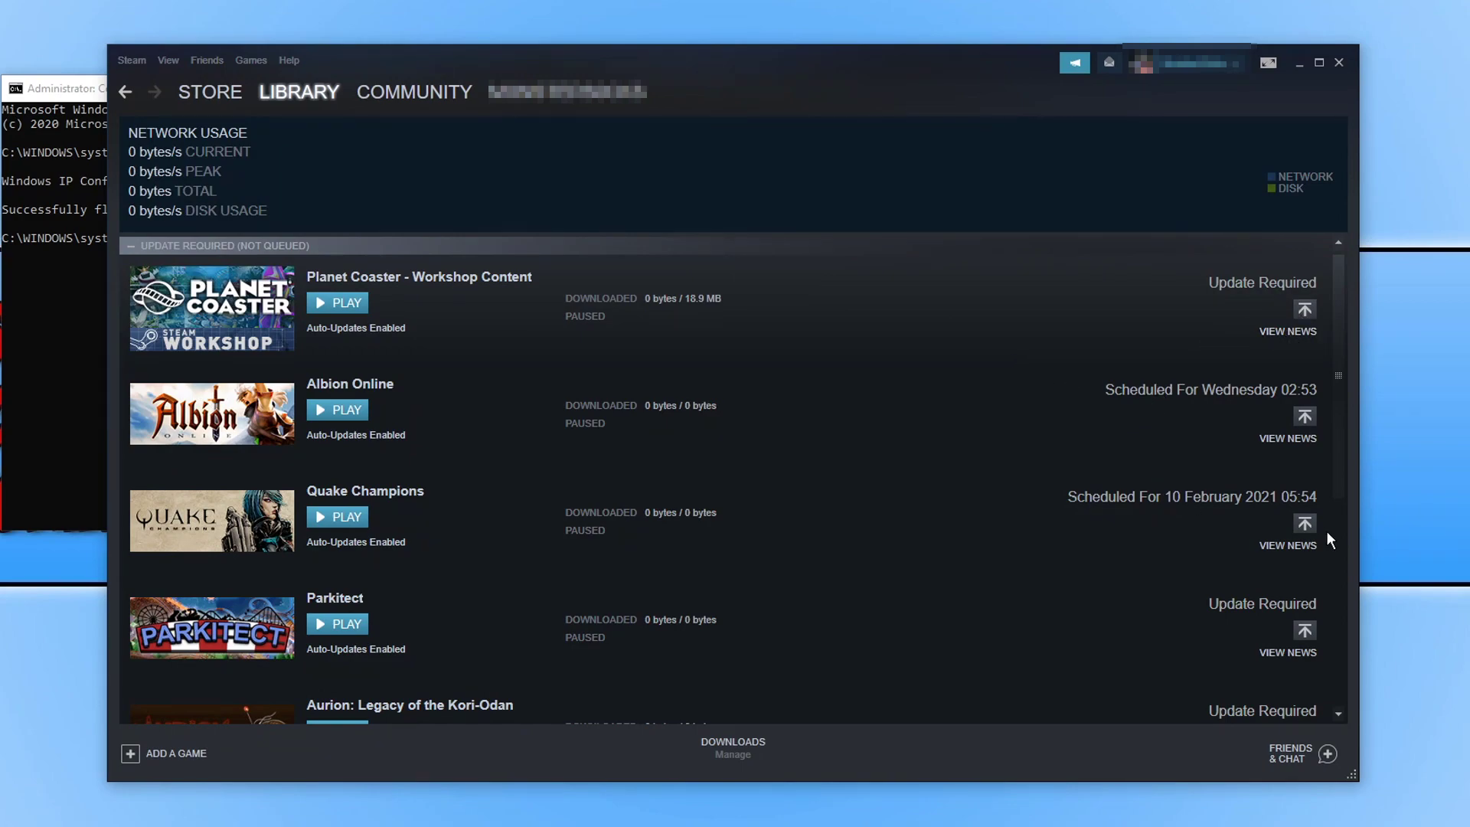
Start the Quake Champions update in Steam's downloads list and pause it.
click(1305, 524)
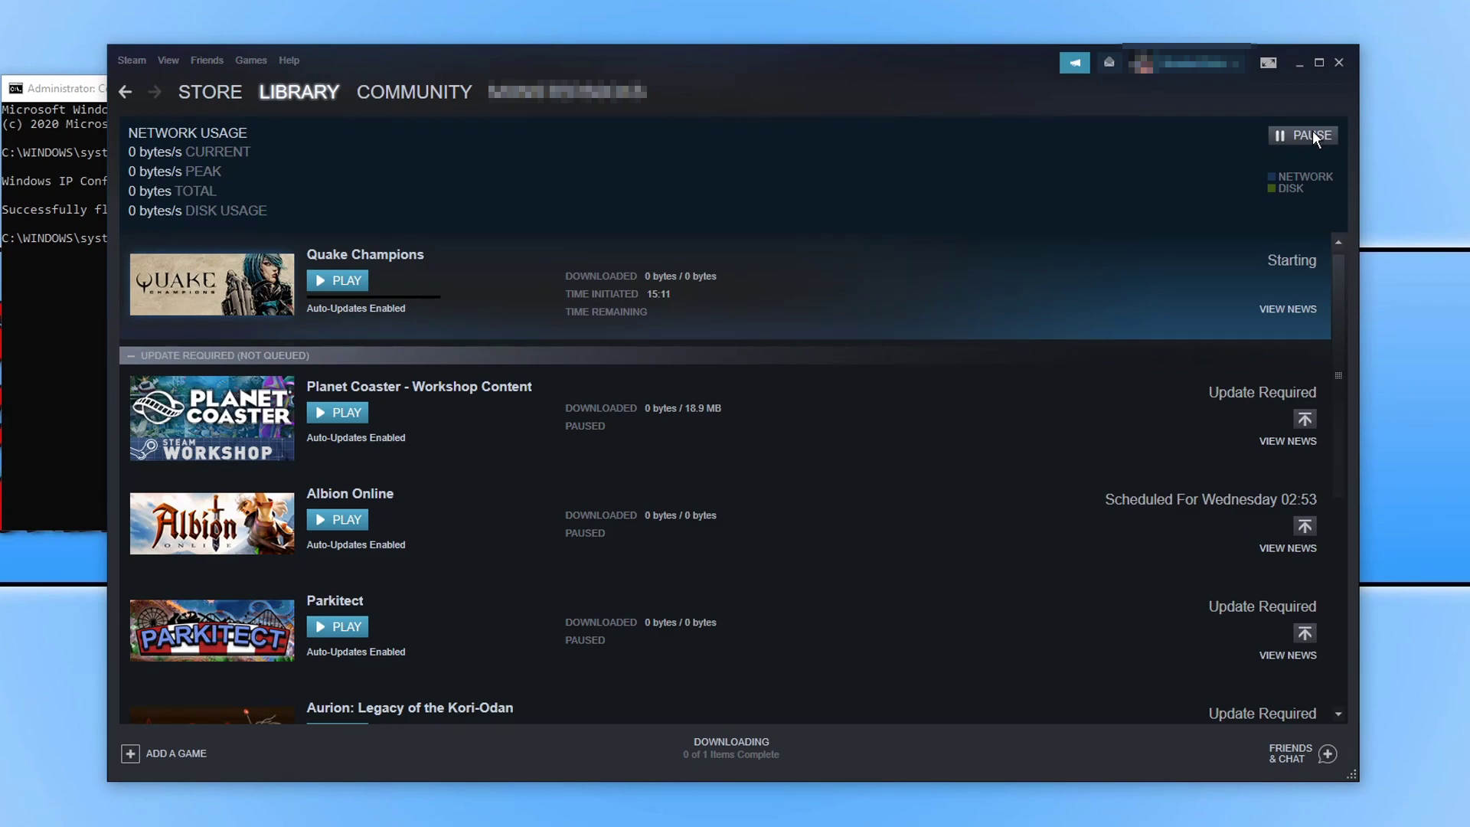
click(1312, 135)
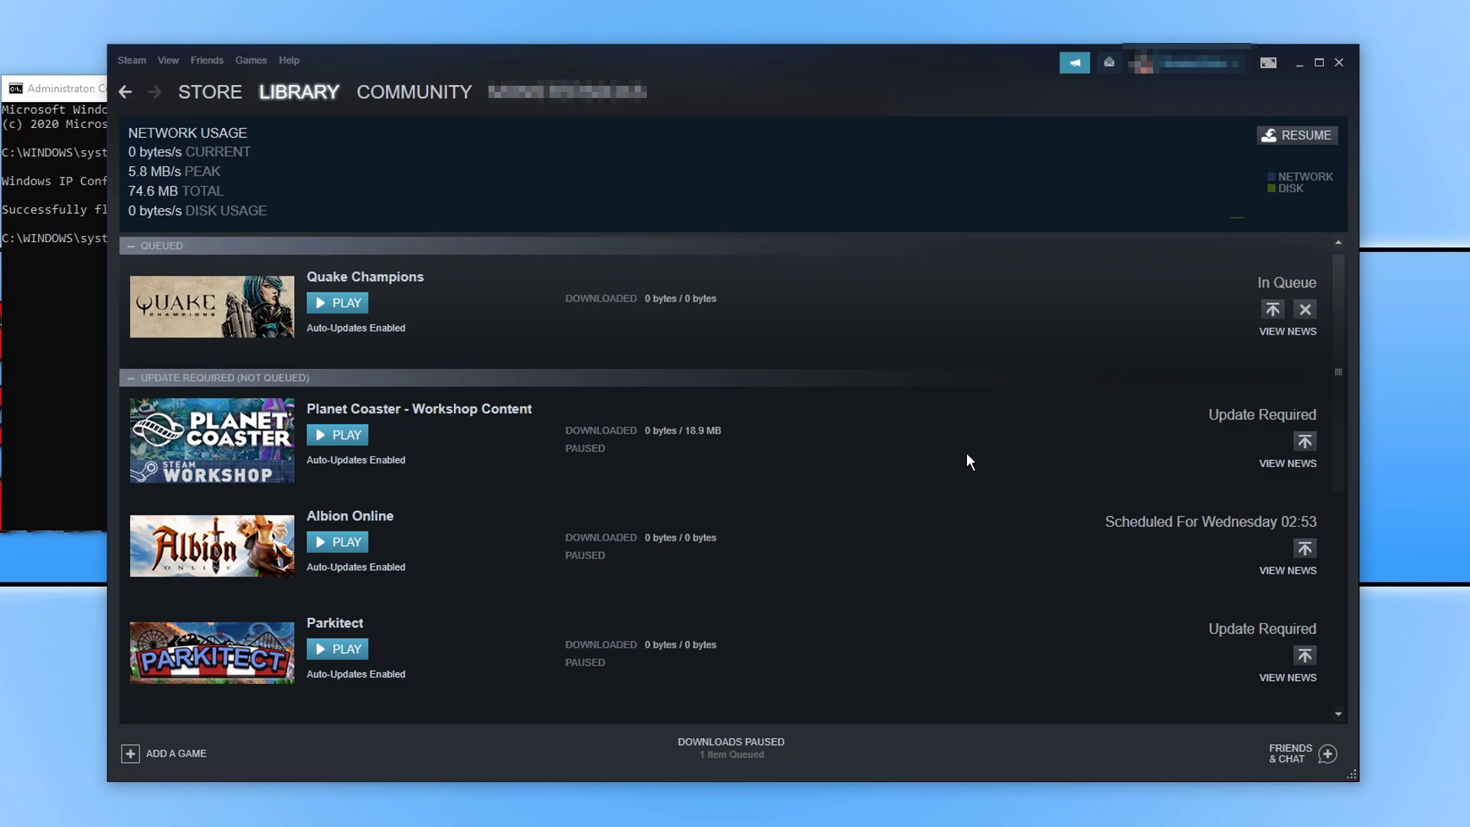
Set the download region to UK - Manchester in the Steam settings and restart Steam to apply it.
click(132, 61)
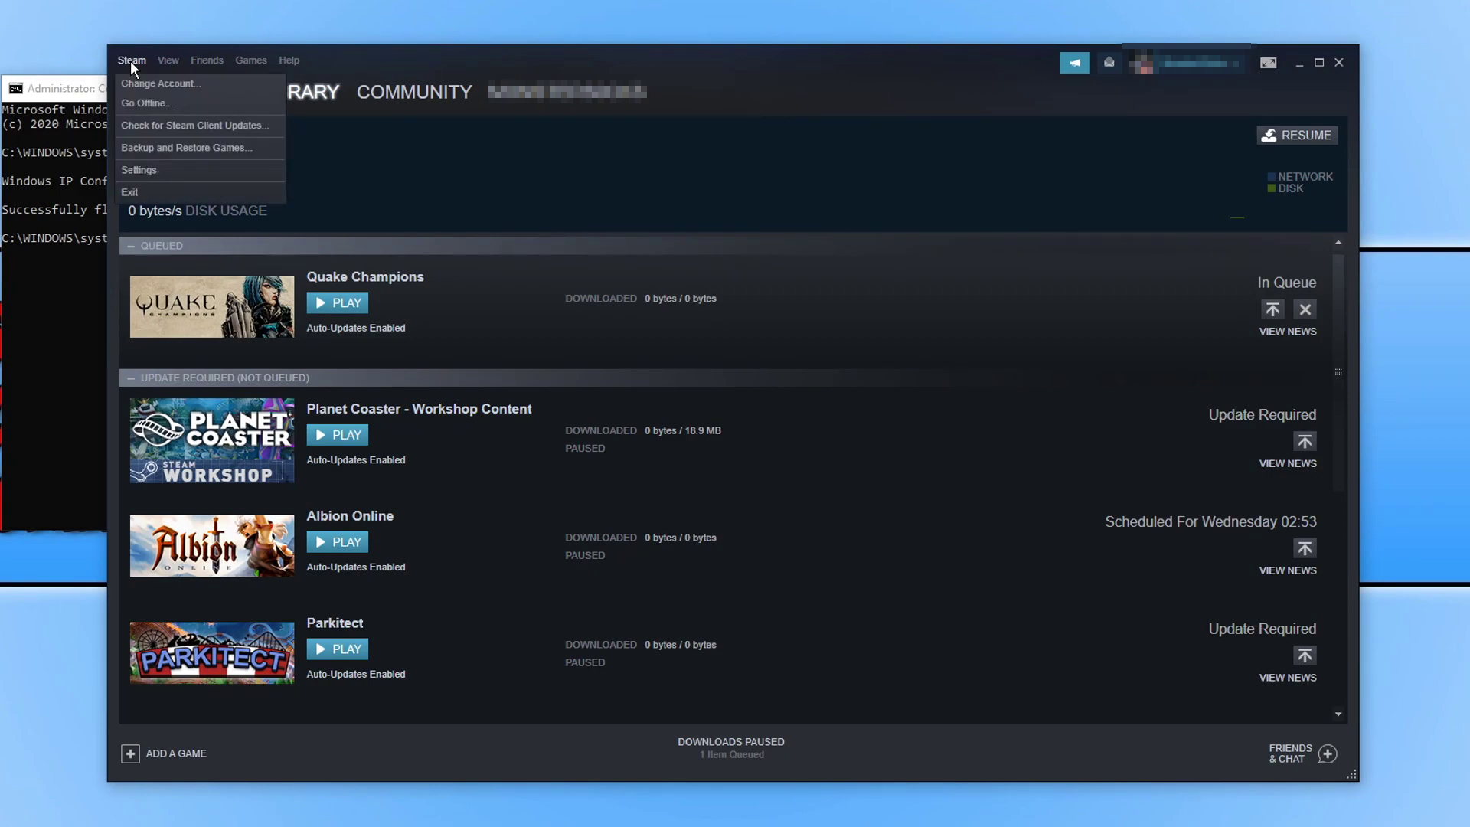
click(152, 169)
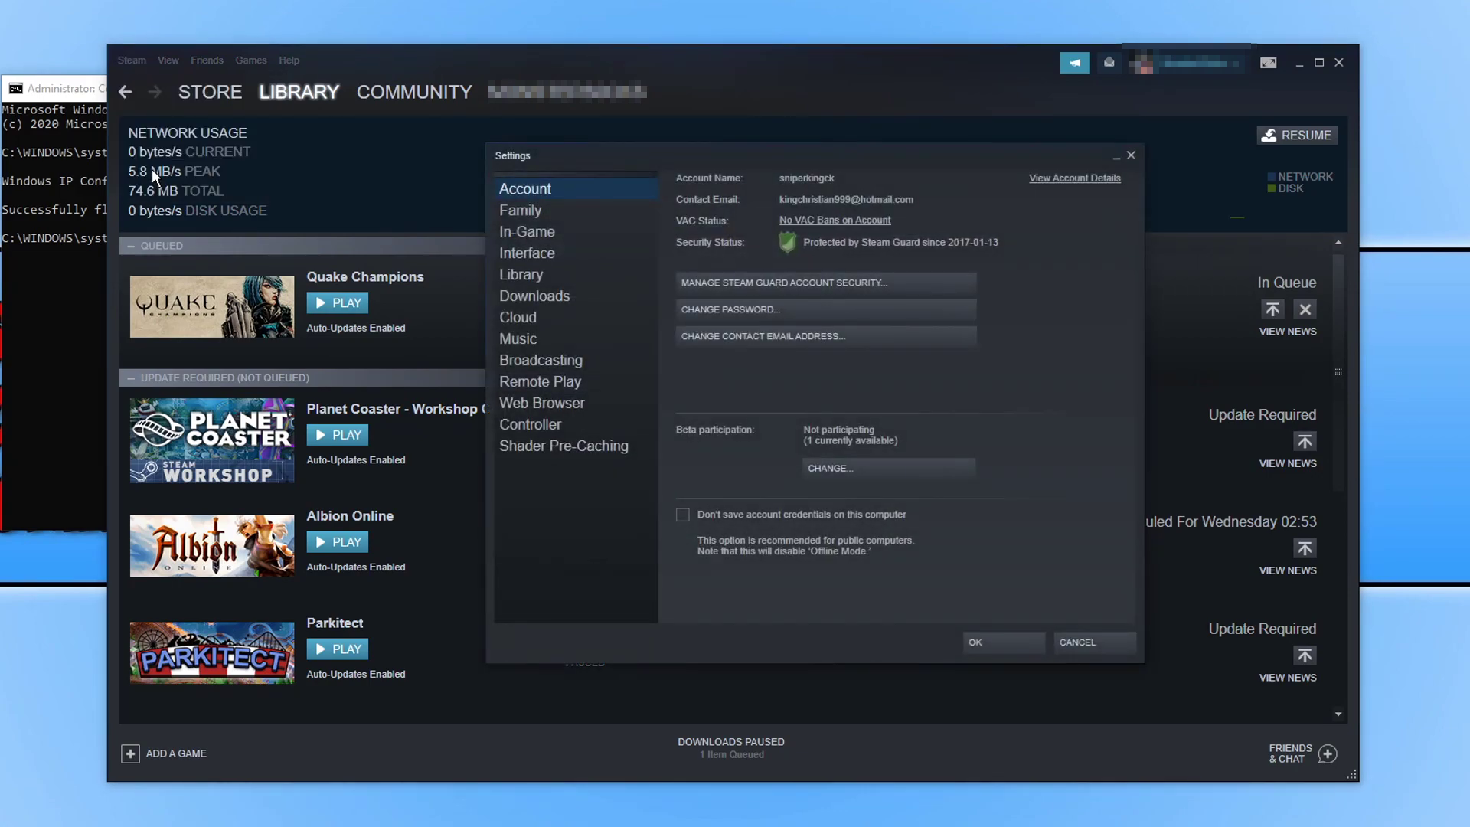
click(557, 296)
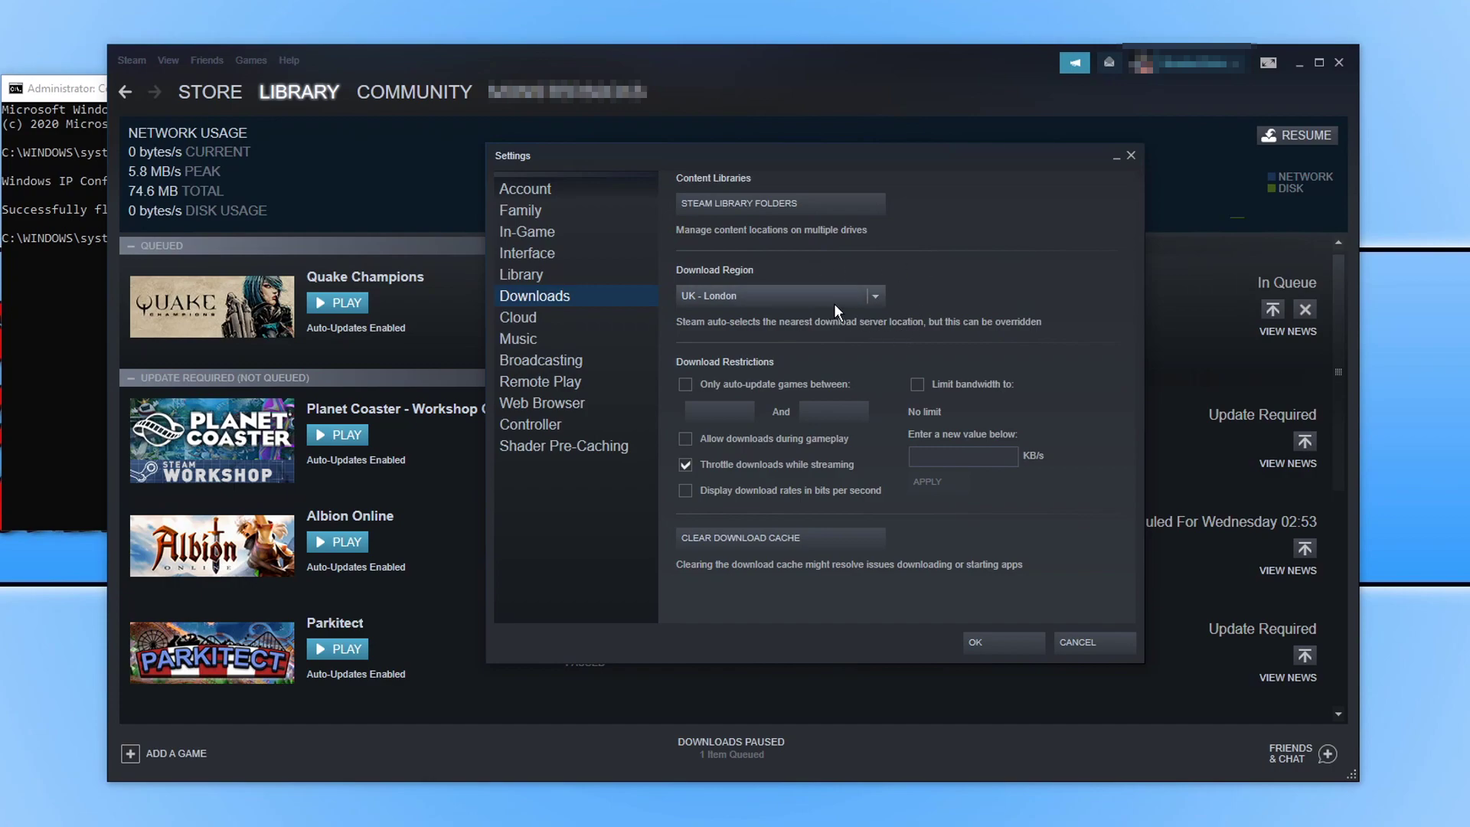
click(875, 302)
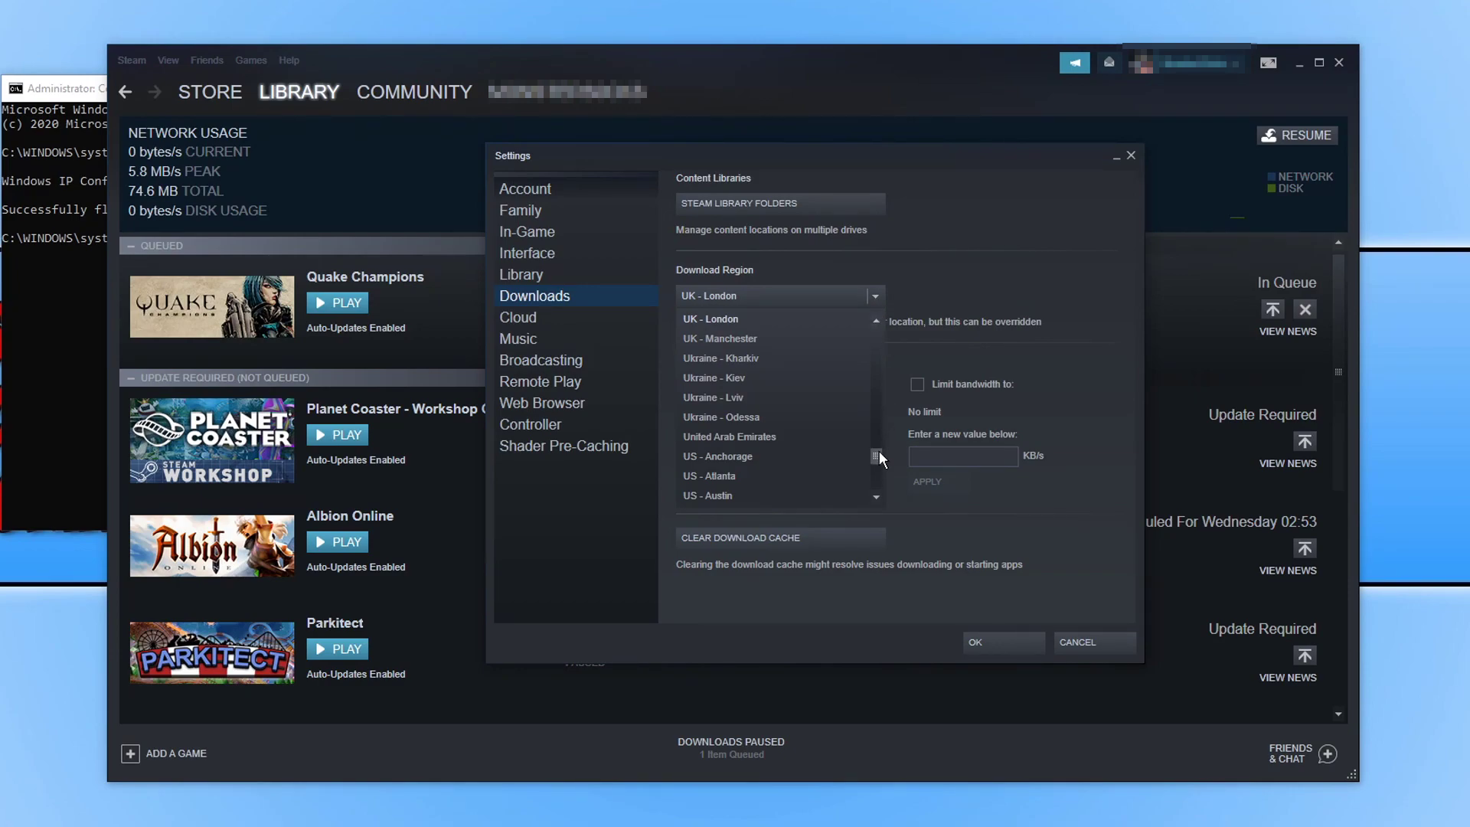
drag(879, 451, 880, 448)
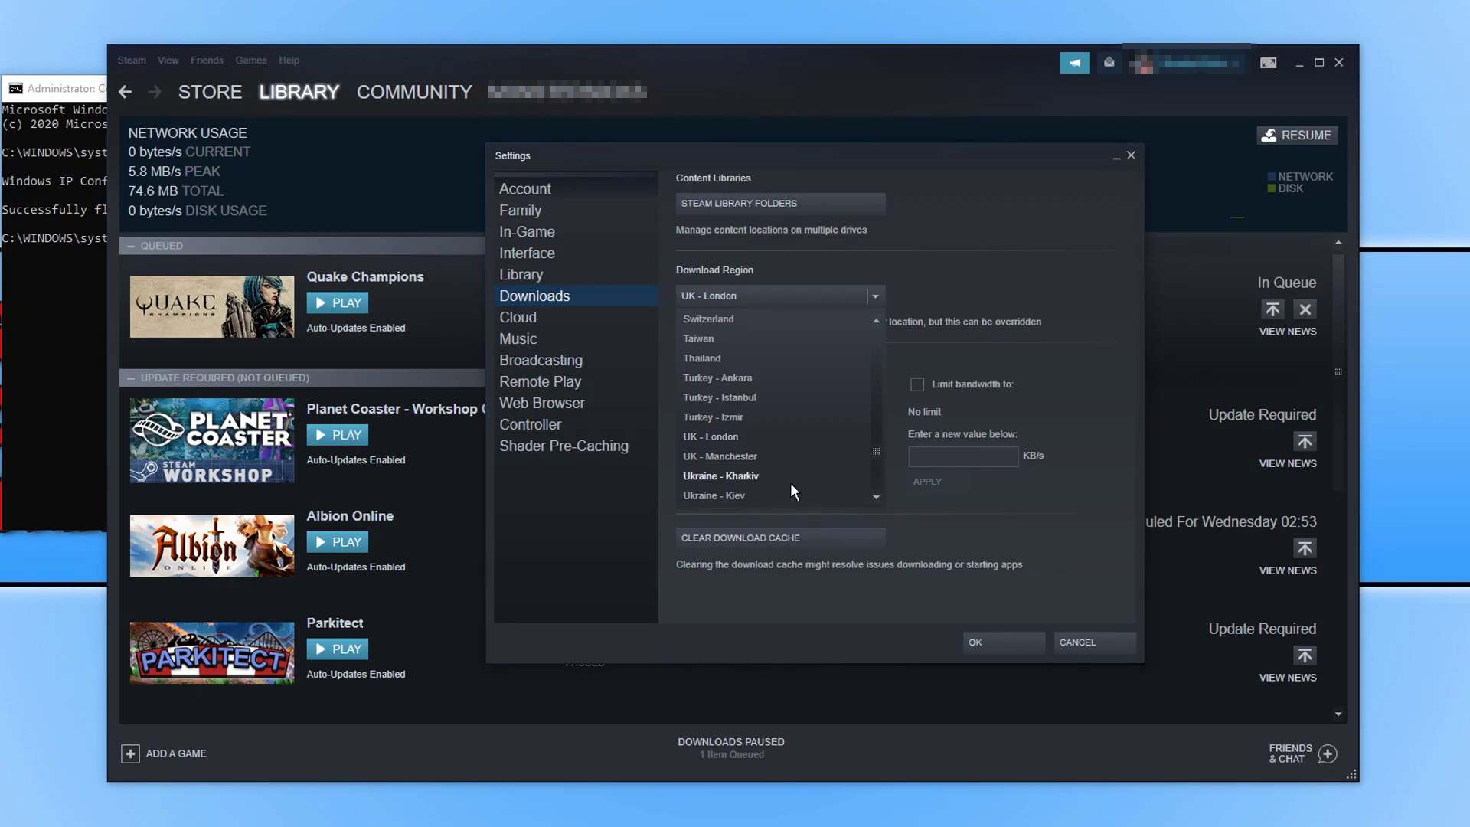
click(731, 456)
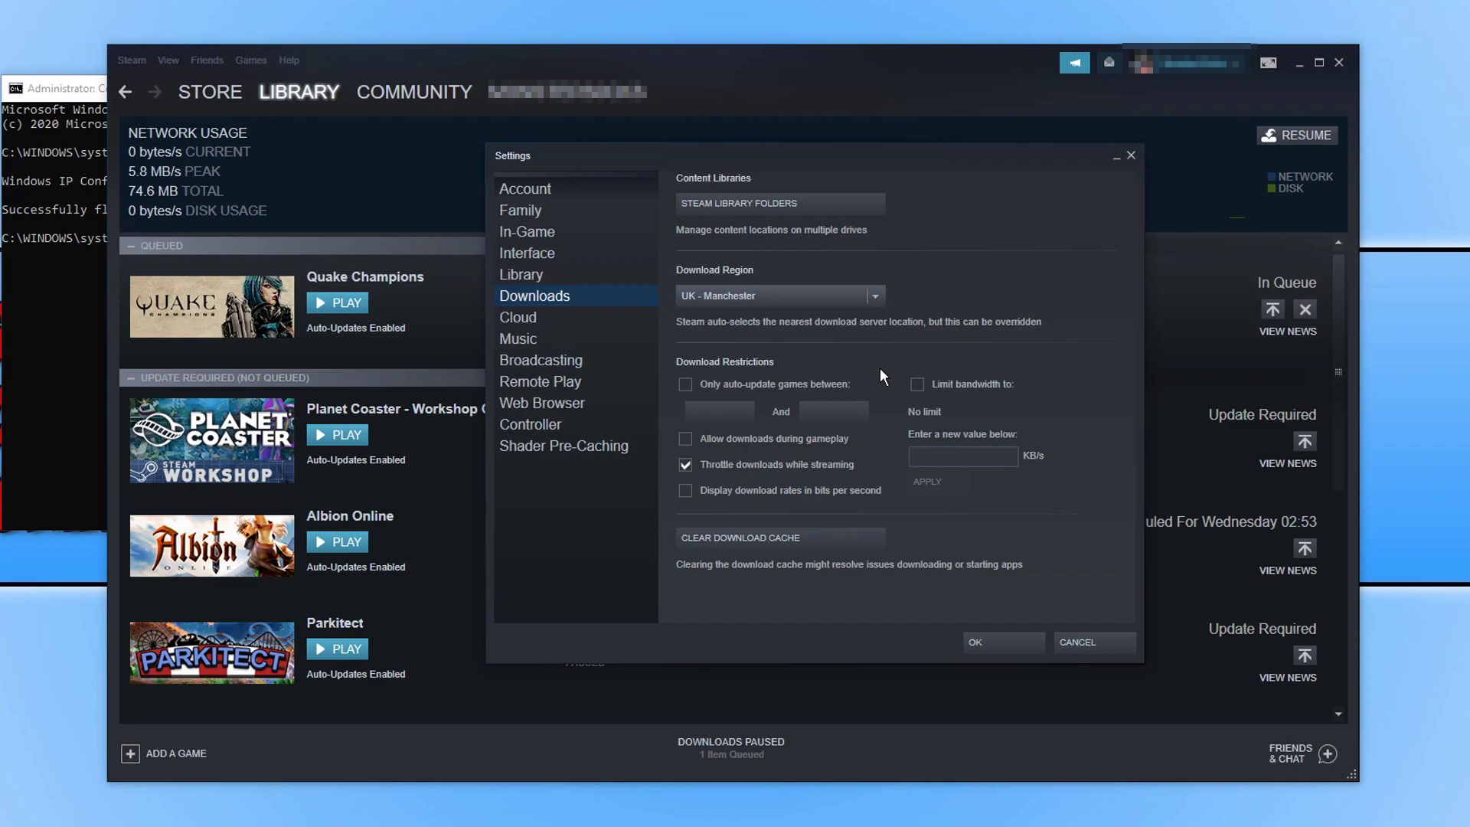
click(1006, 647)
click(728, 456)
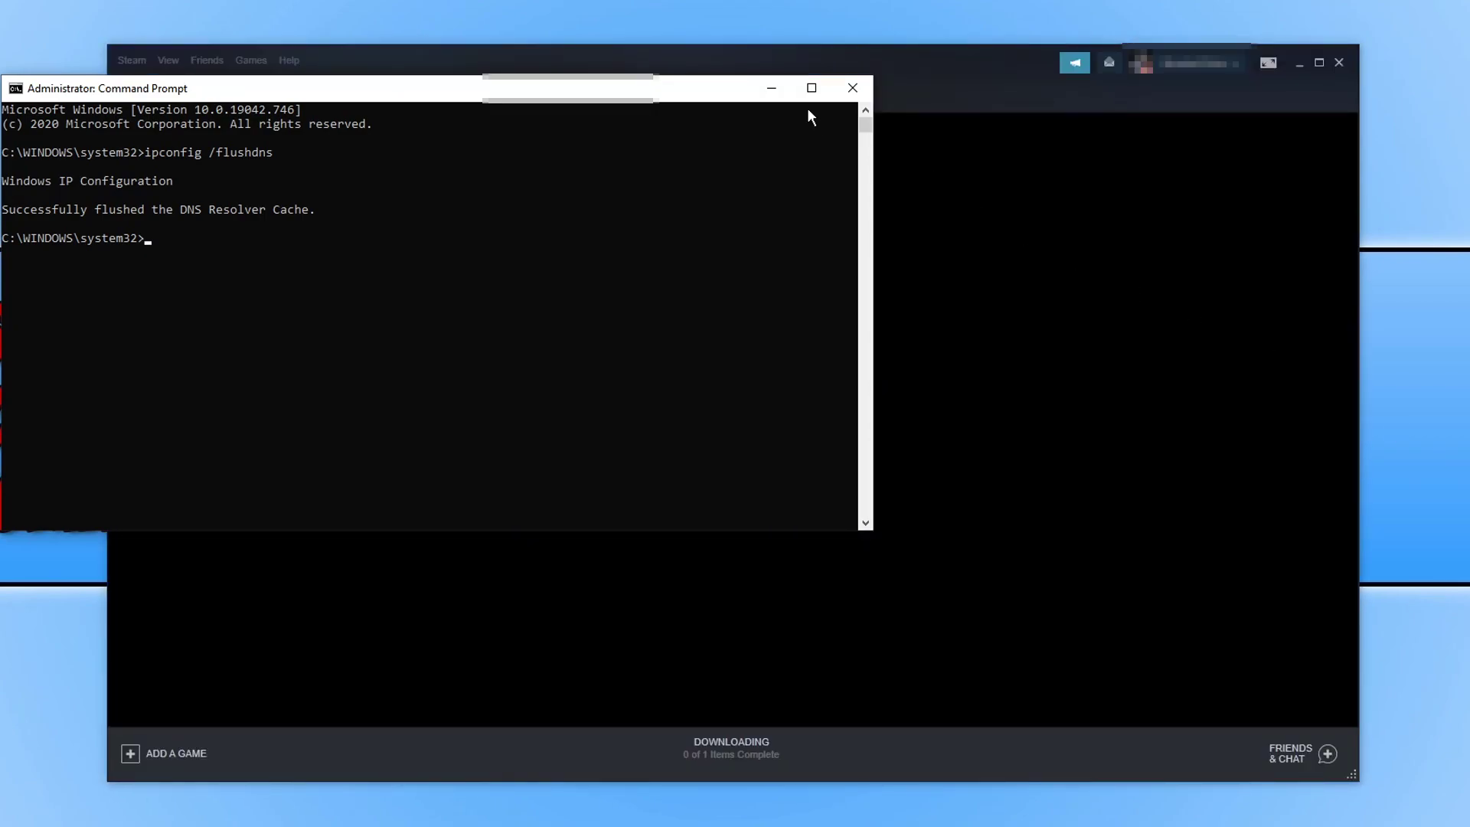
Minimise the Command Prompt window and open the downloads list in Steam.
click(772, 88)
click(1037, 58)
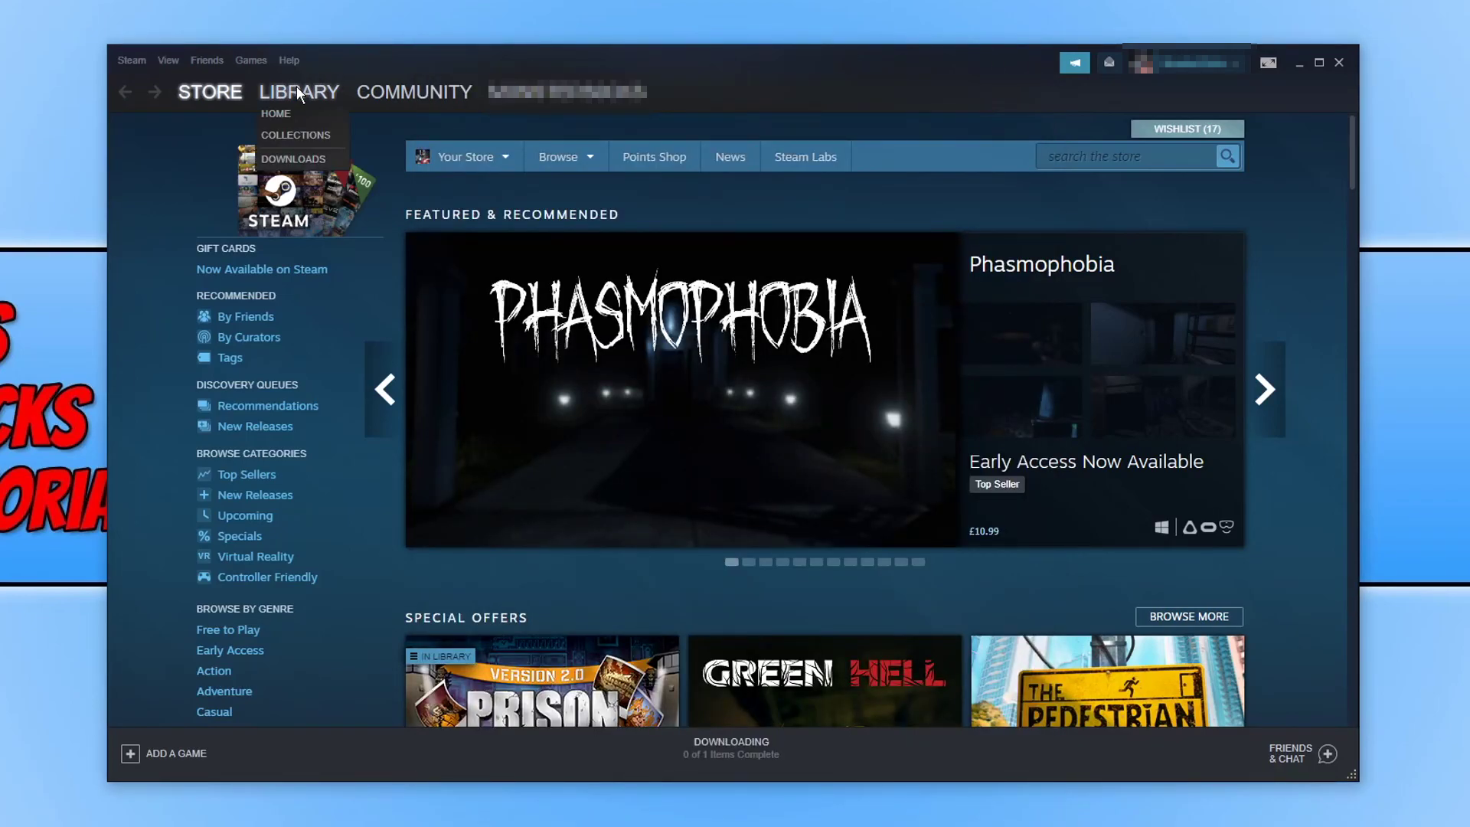
click(731, 746)
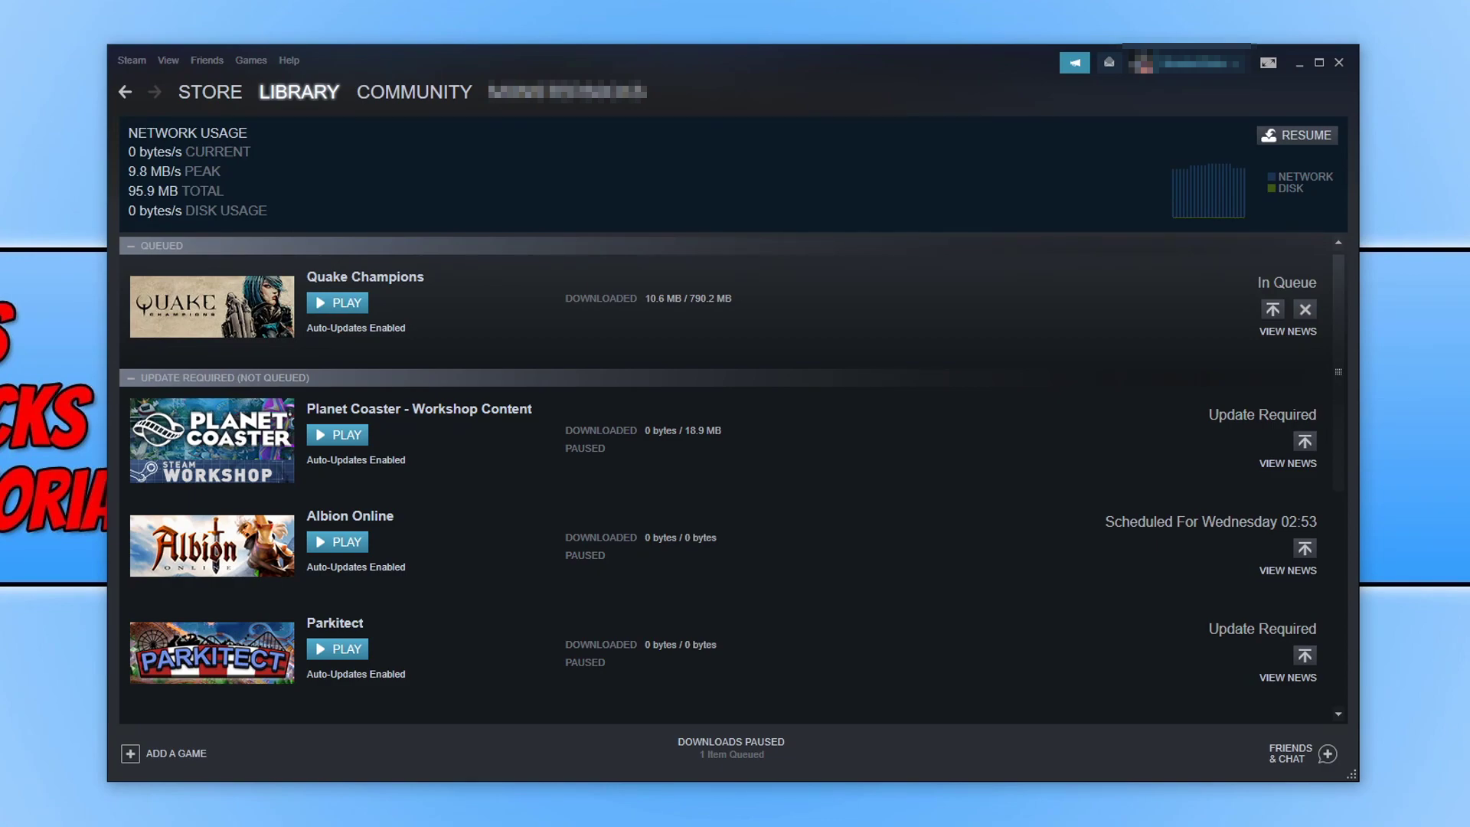
Repair the library folder E:\Program Files\SteamLibrary from the Steam download settings and close the library folders window.
click(127, 63)
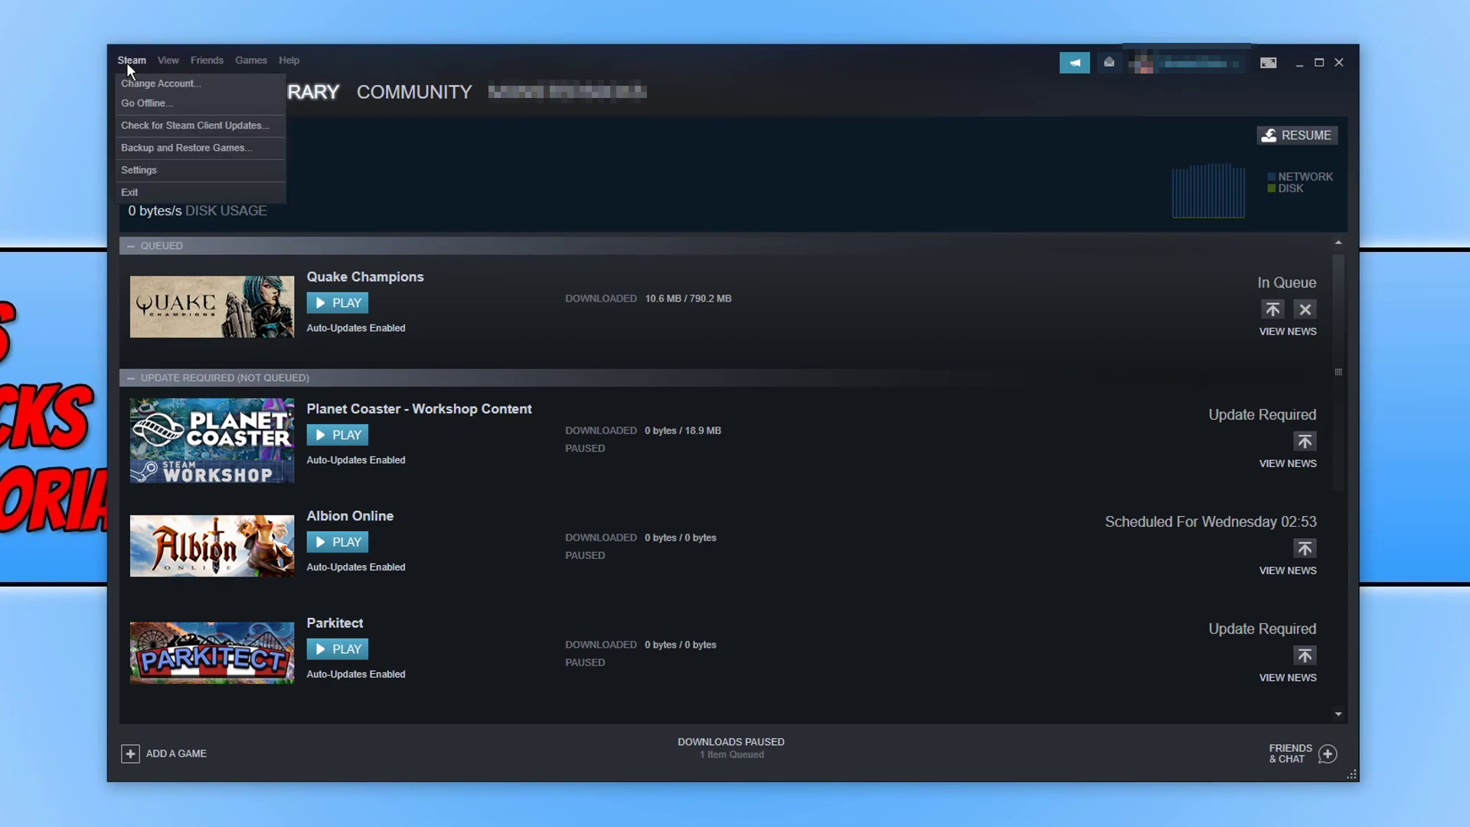
click(147, 171)
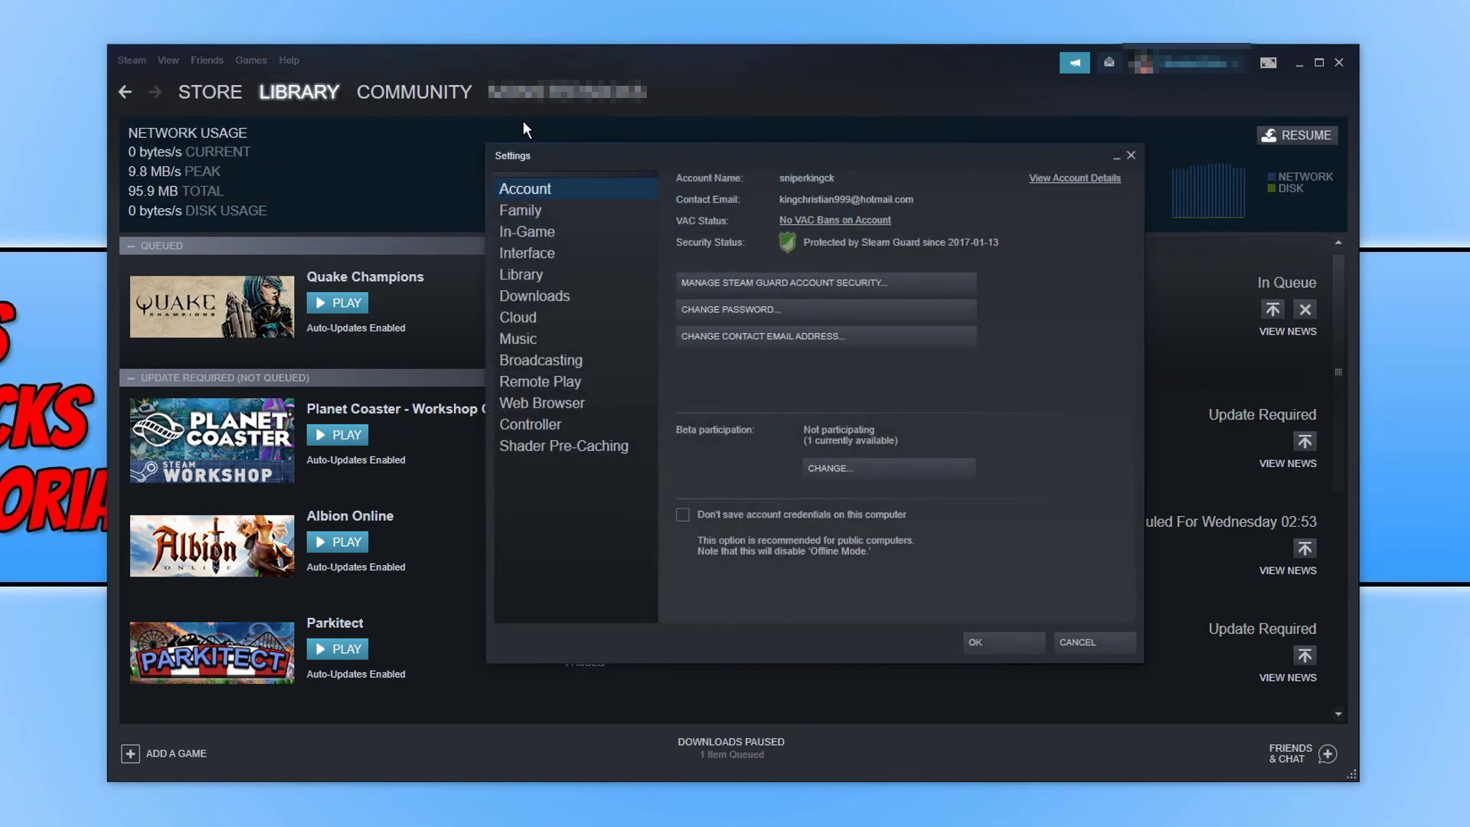
click(552, 297)
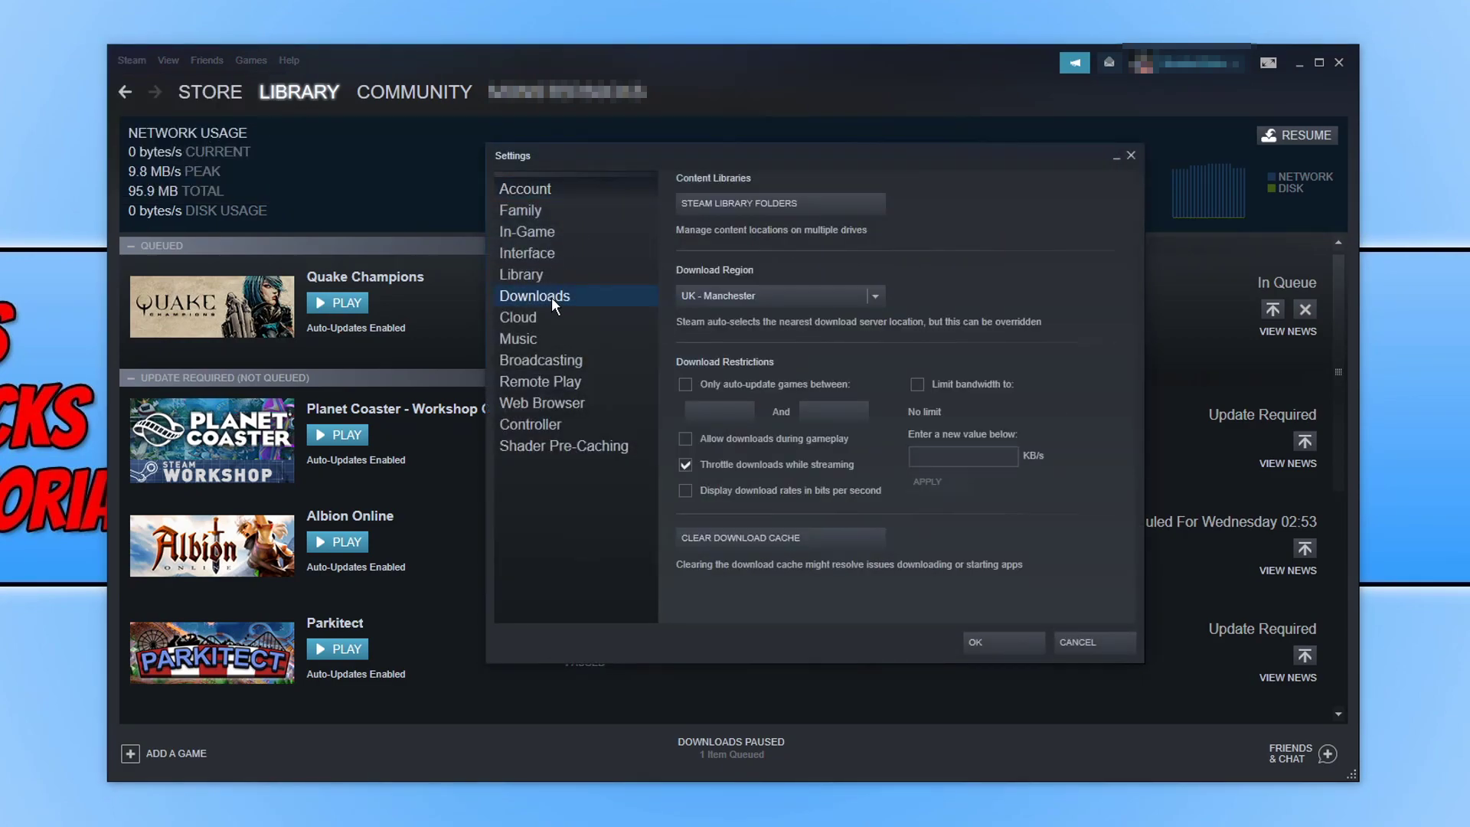
click(844, 204)
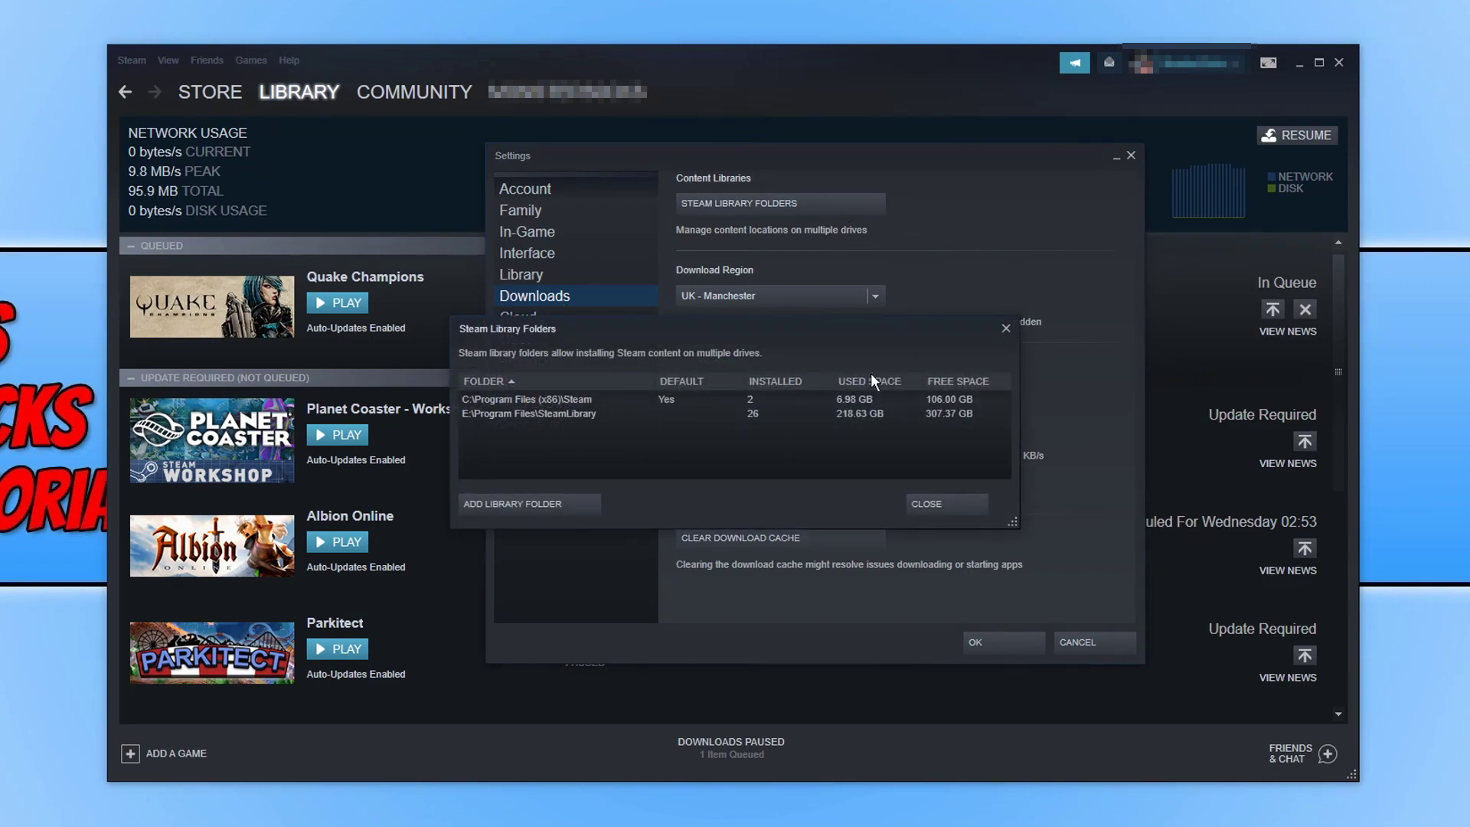
click(640, 416)
right_click(640, 420)
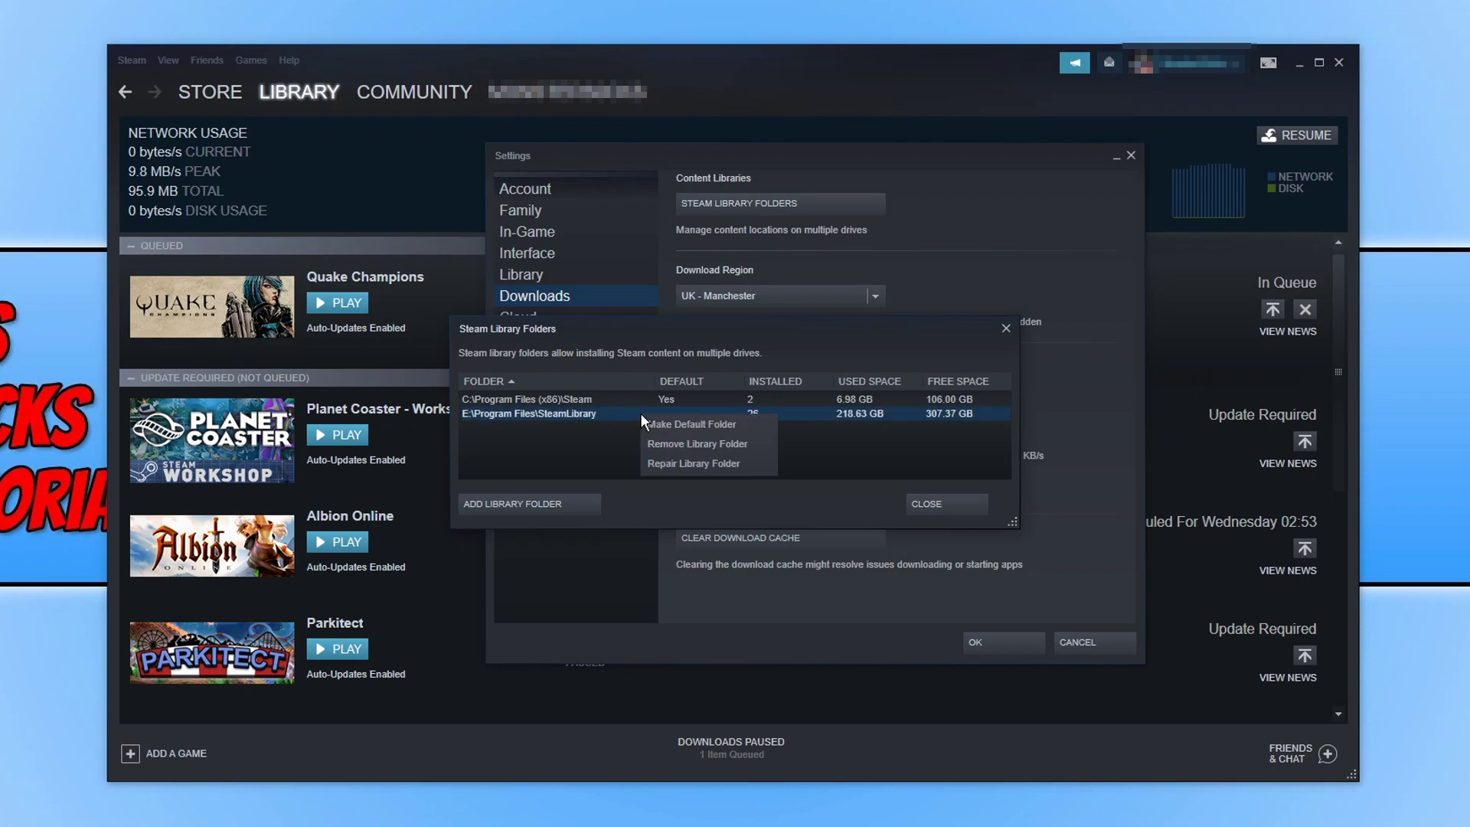
click(737, 465)
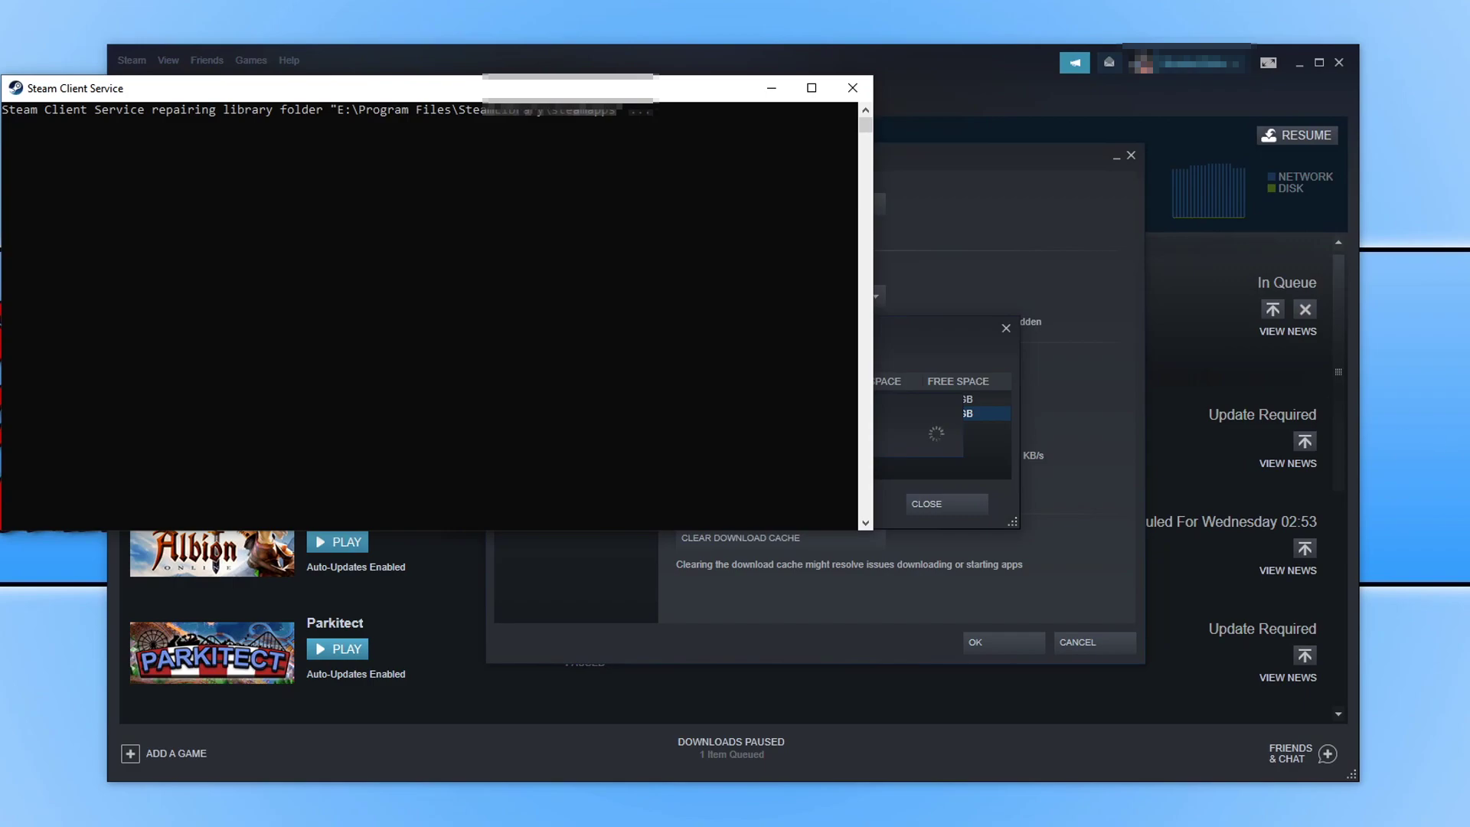
click(864, 81)
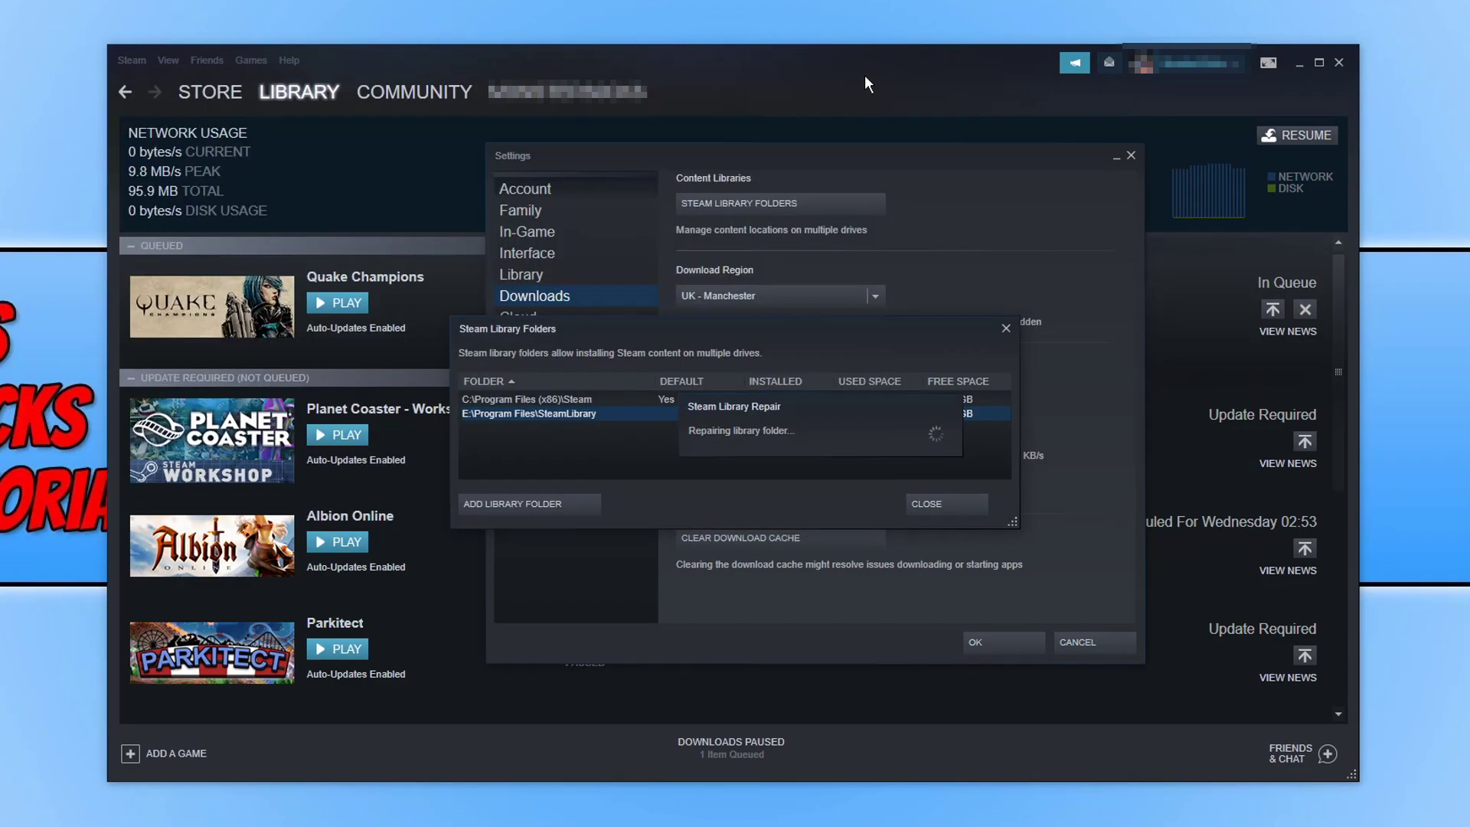
click(927, 501)
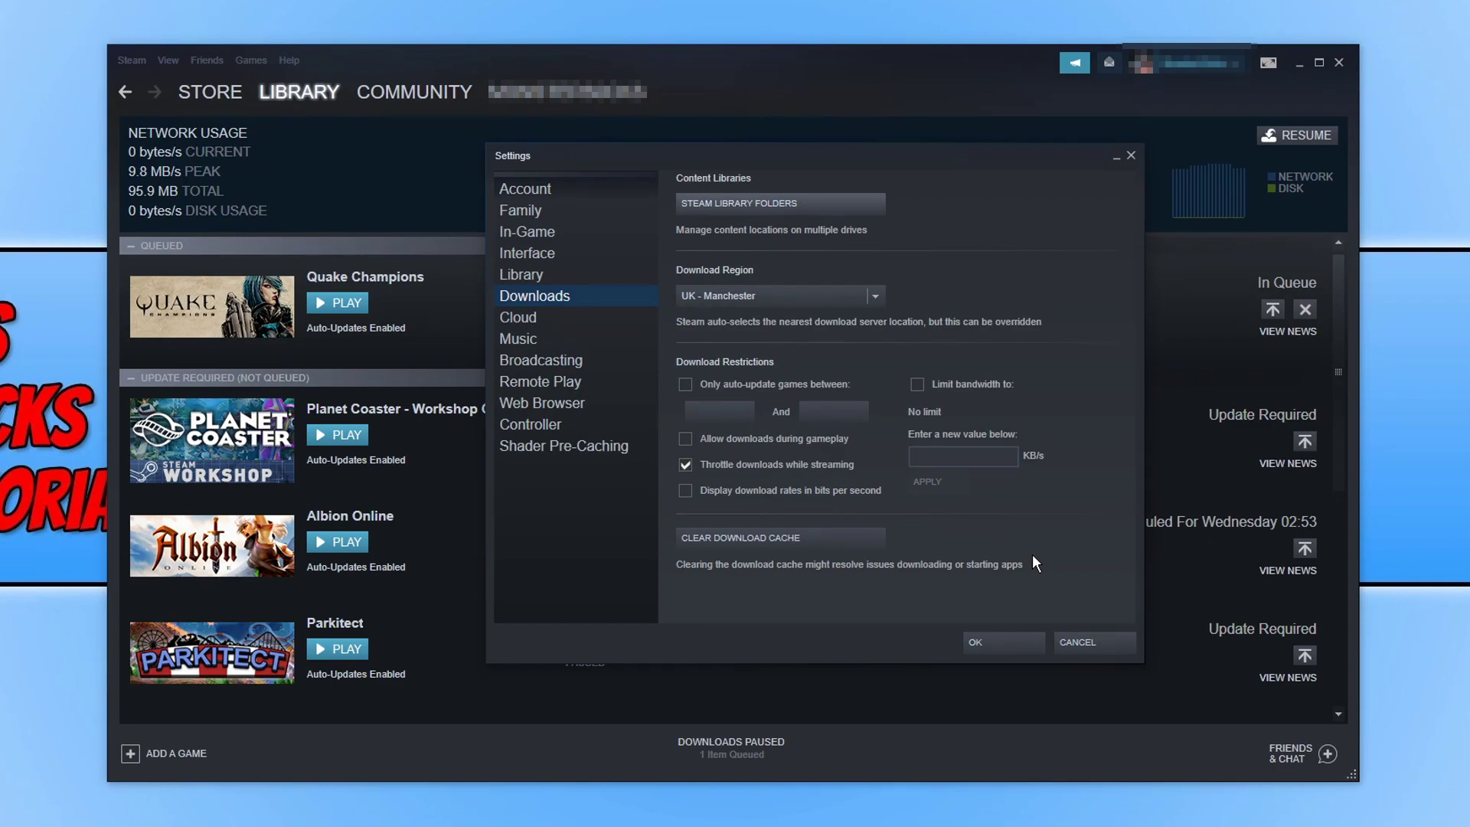
Clear the Steam download cache from the download settings.
click(828, 535)
click(825, 544)
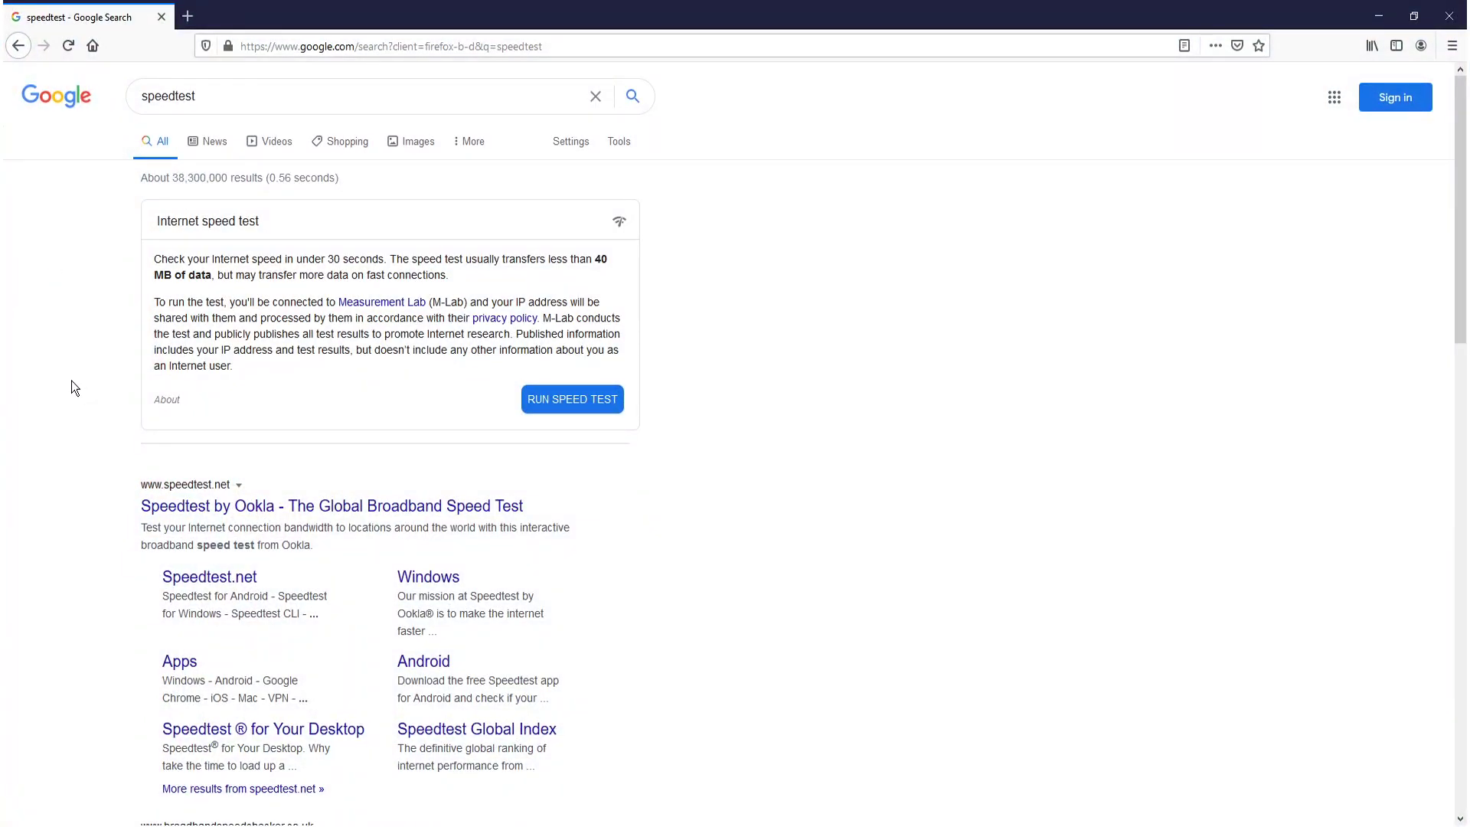
Switch to Firefox and run Google's internet speed test from the speedtest search results.
click(557, 402)
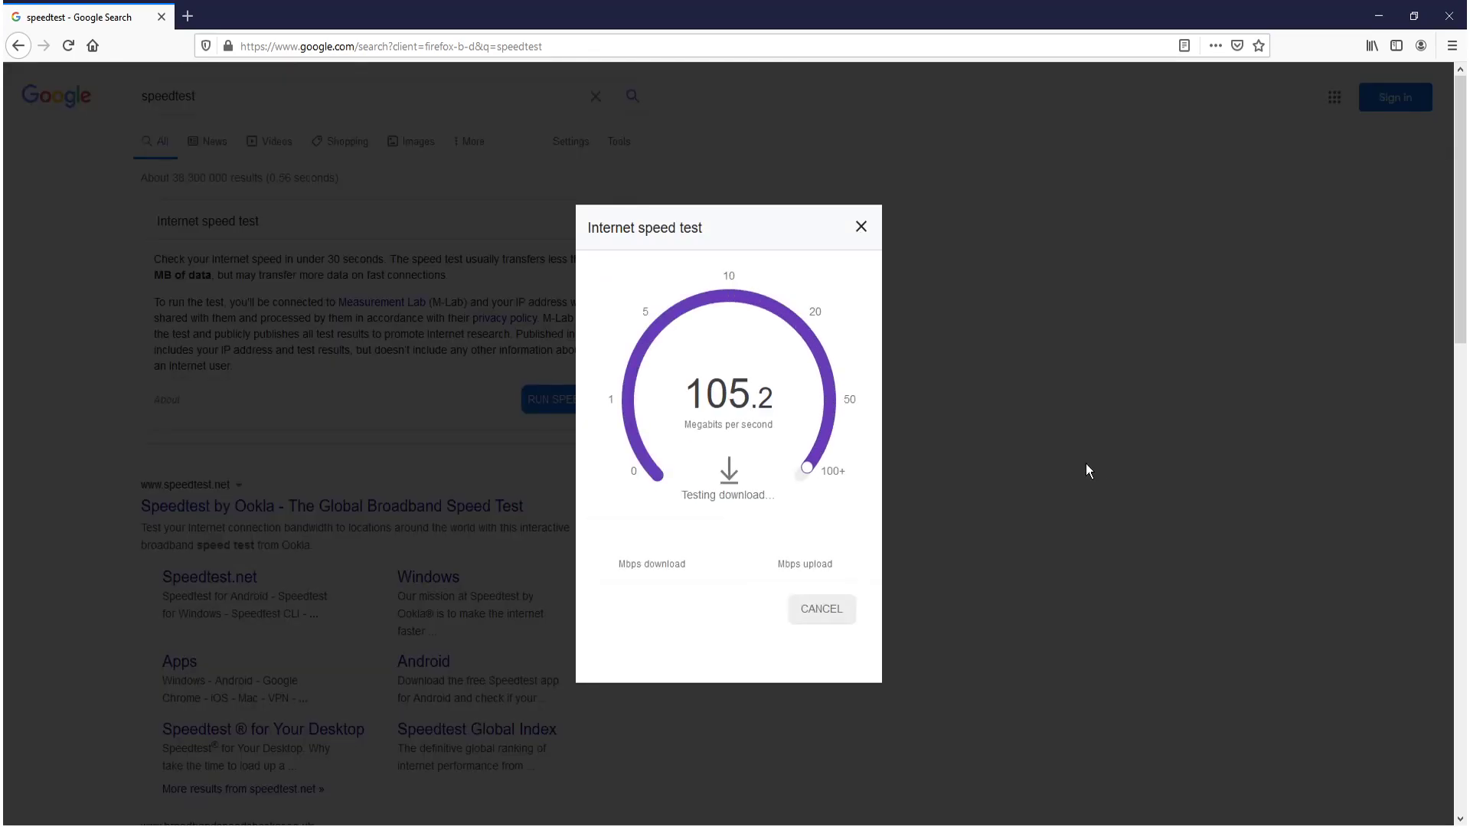